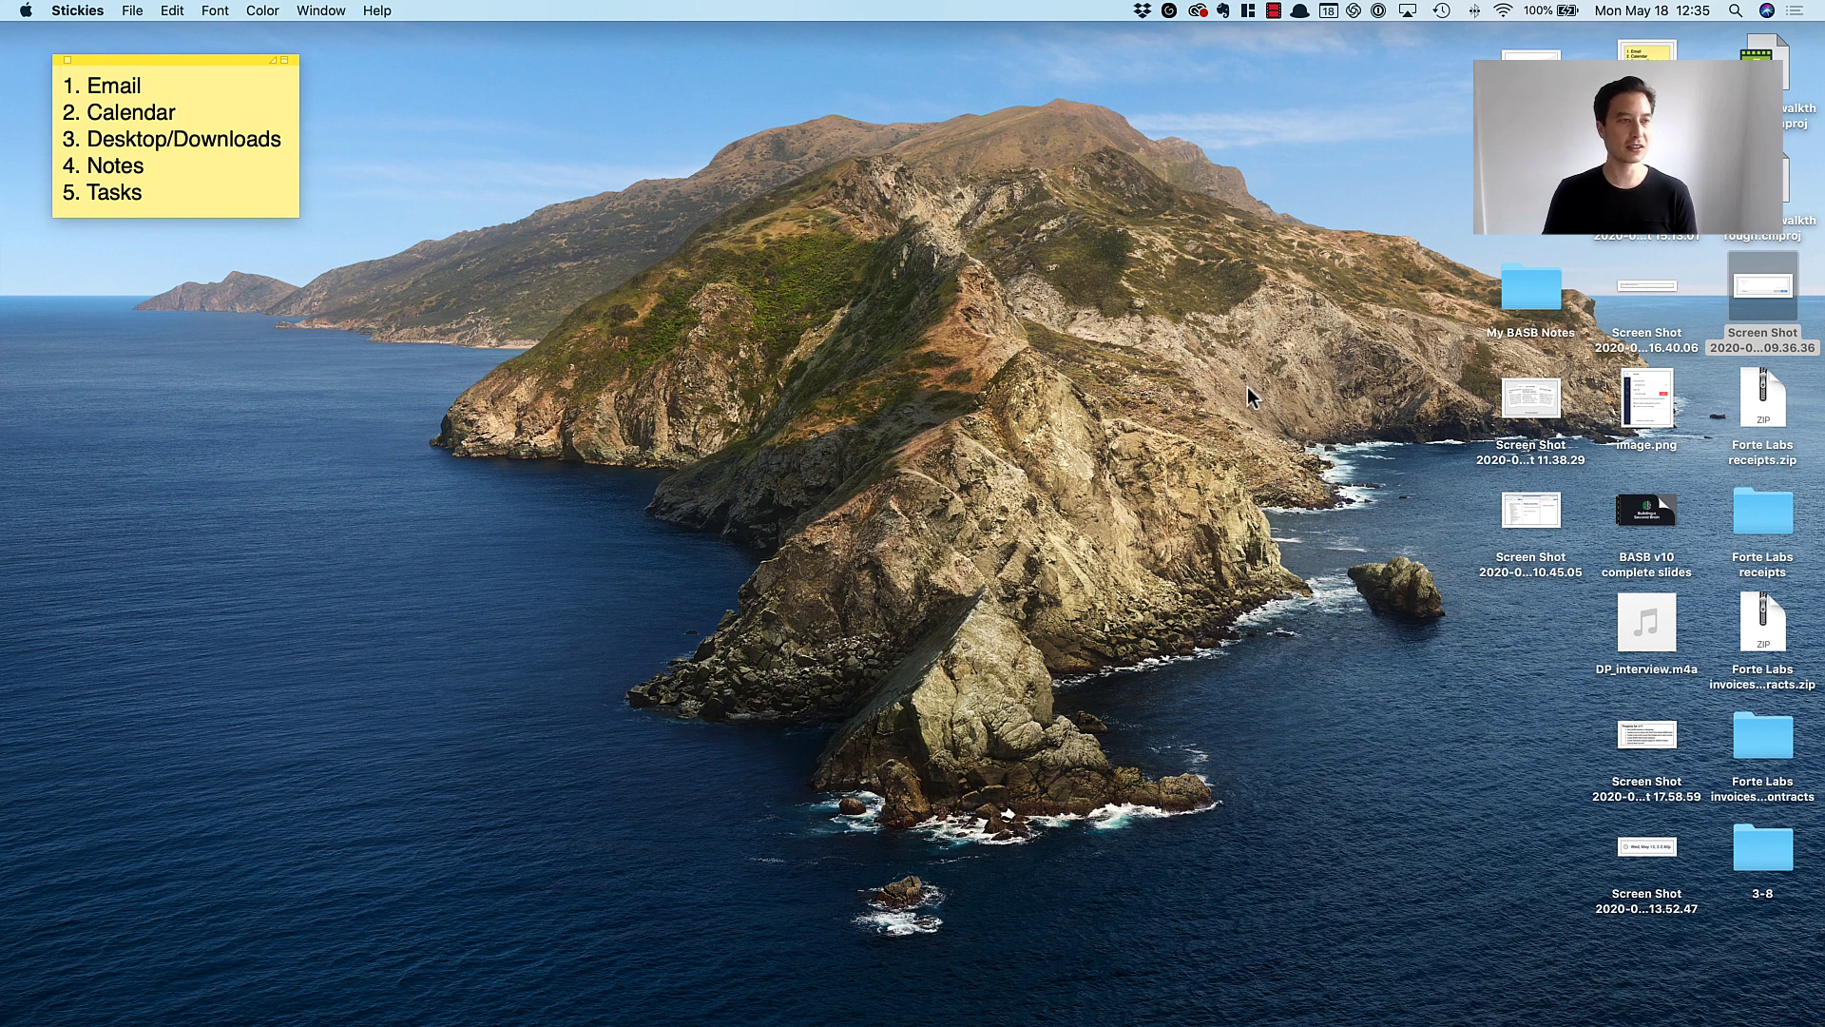
Highlight 'Calendar' in the Stickies review checklist, then switch away from the note
left_click(190, 115)
left_click_drag(162, 114, 87, 113)
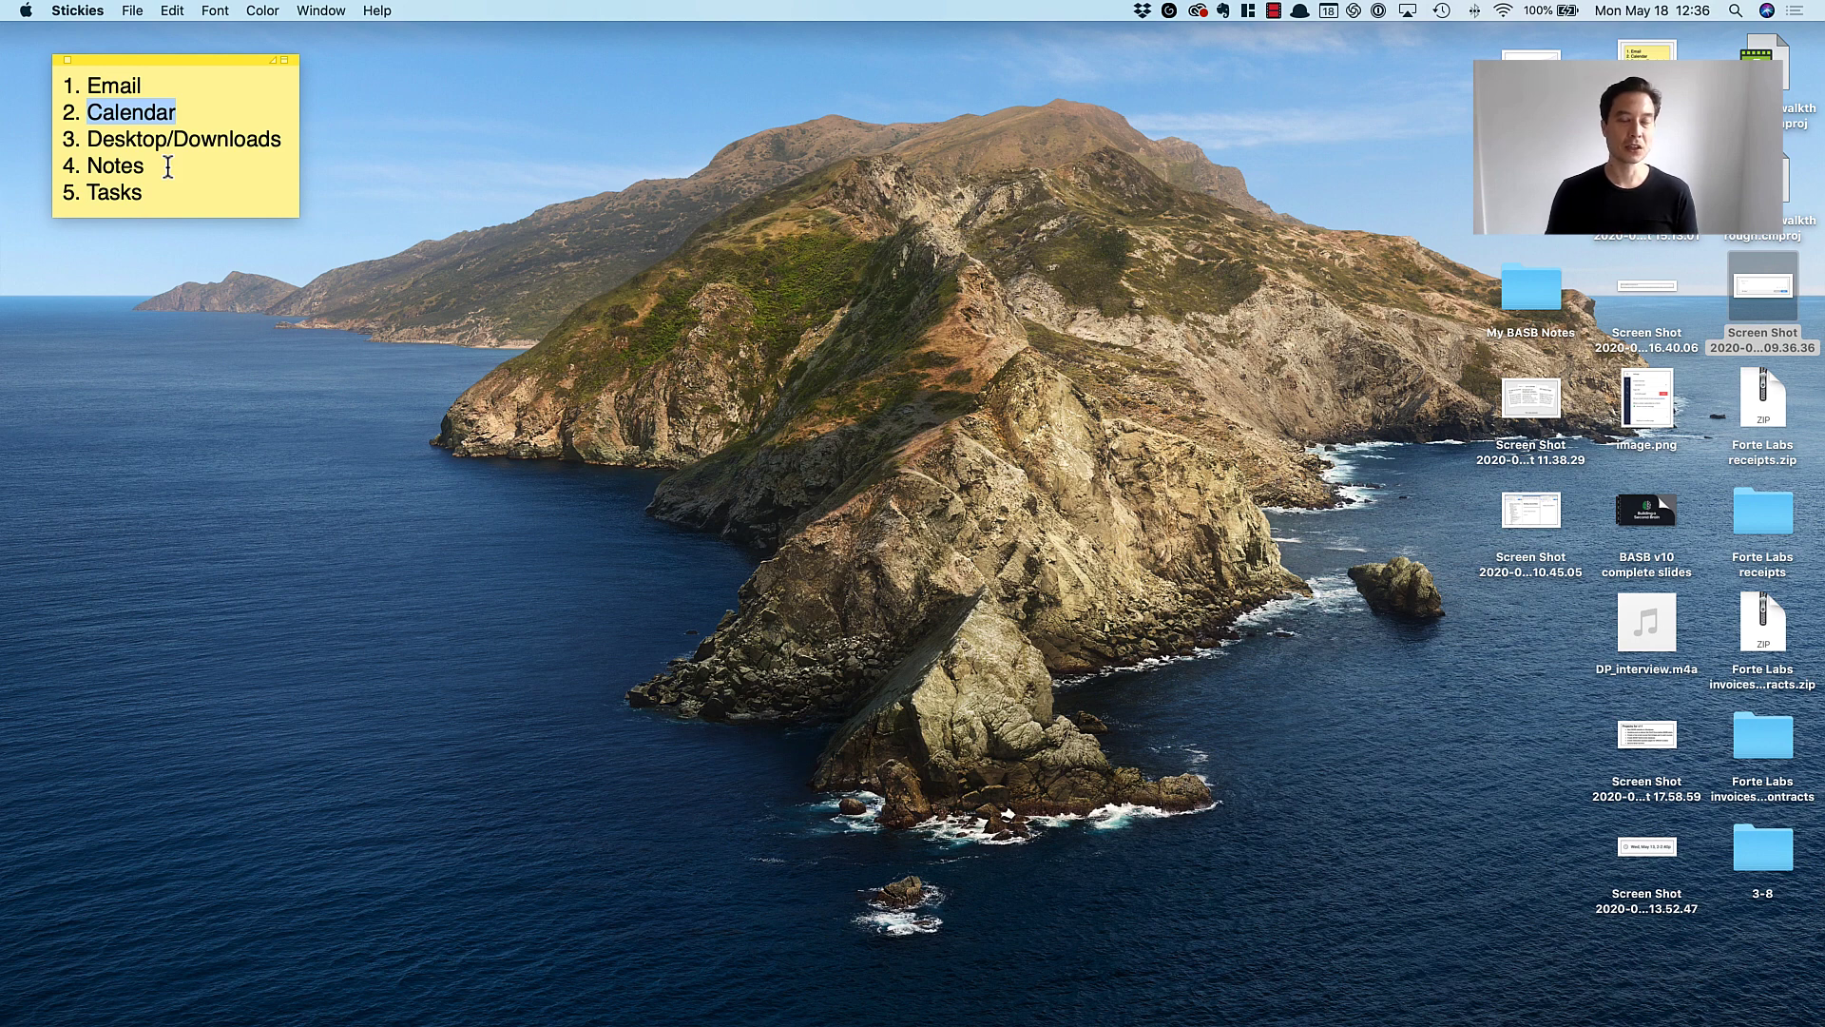
key("super+Tab")
Launch Woven, close its home panel, and maximize the May 2020 month calendar
mouse_move(874, 1022)
left_click(855, 984)
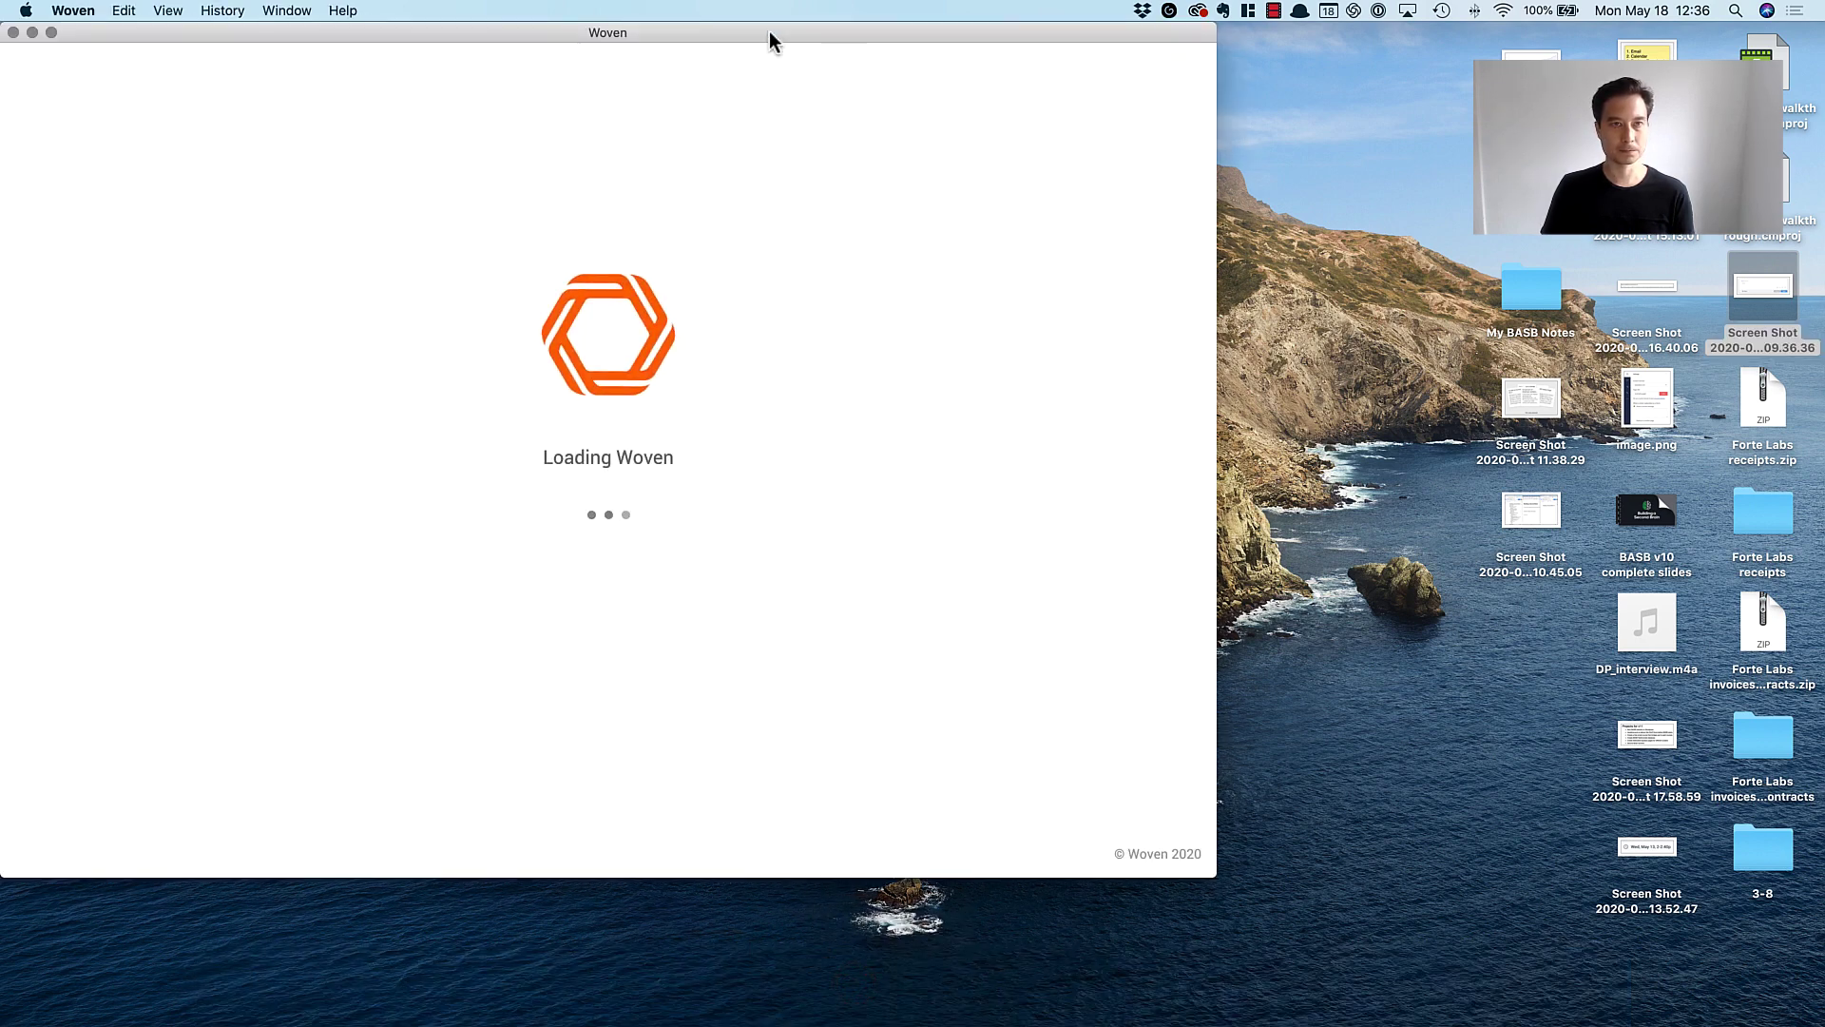
left_click_drag(775, 34, 1076, 51)
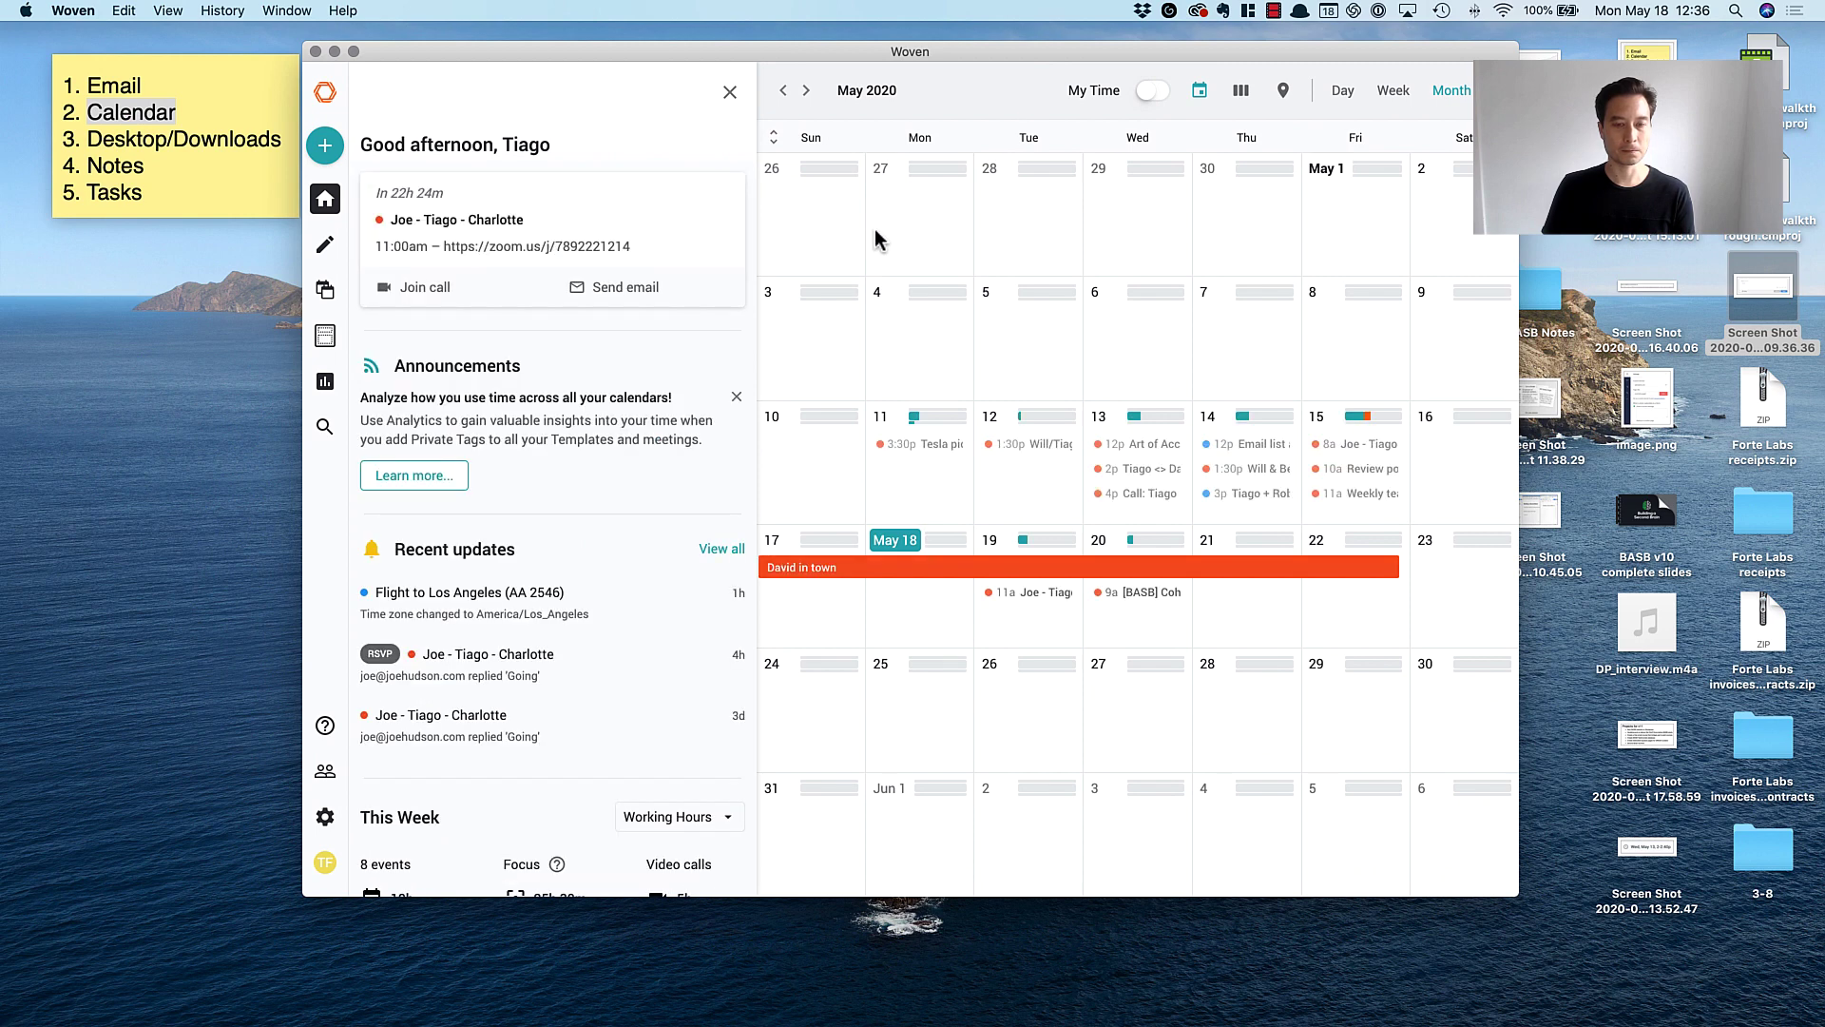
left_click(731, 94)
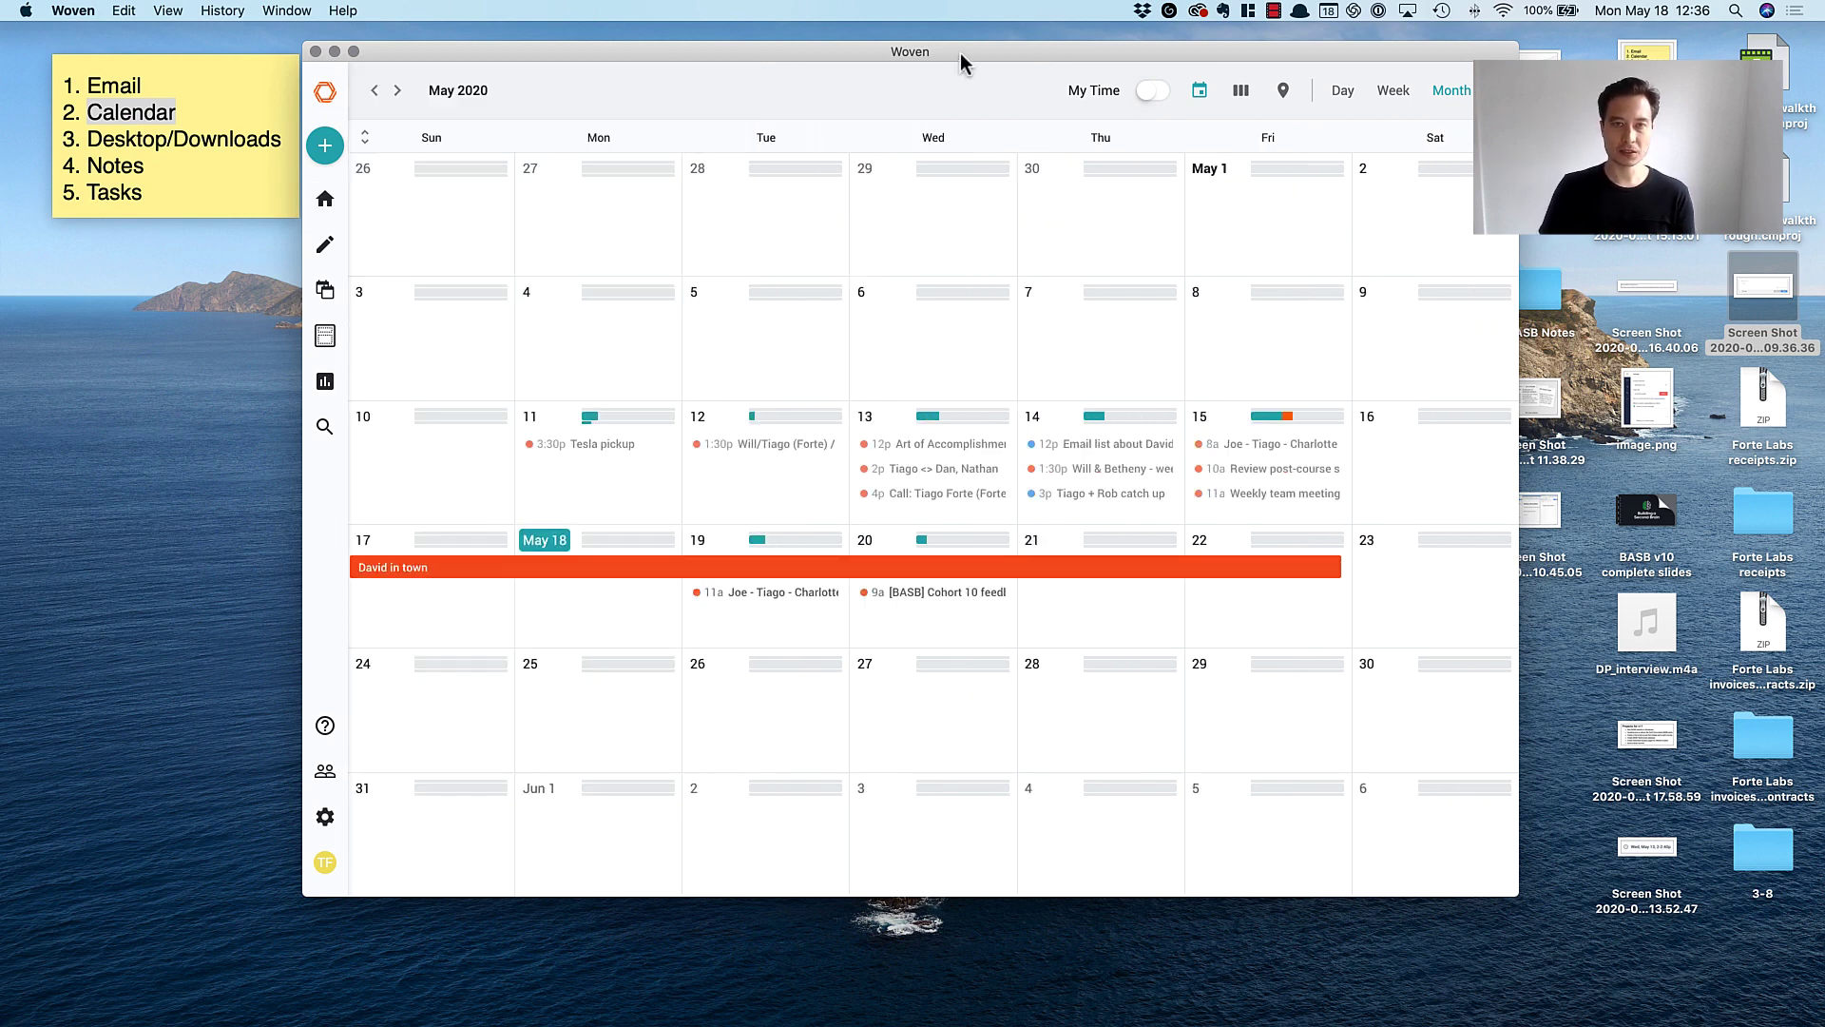
left_click(352, 51)
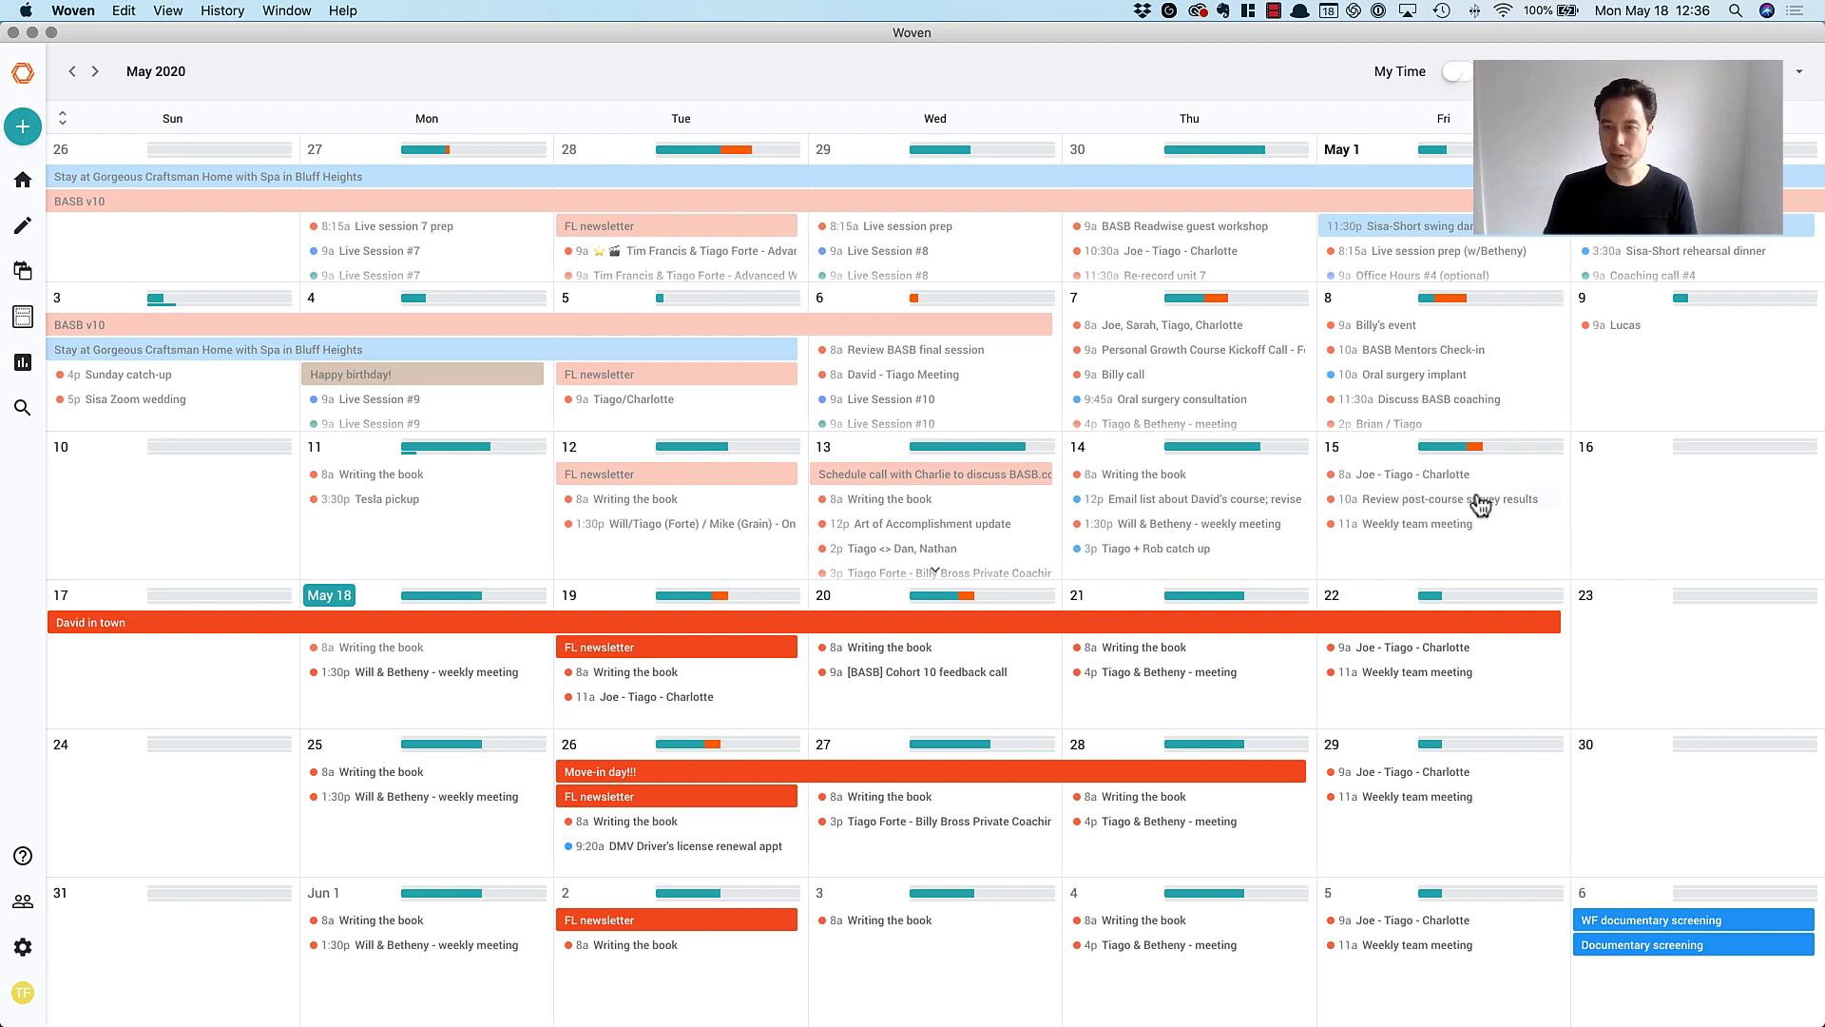
Add an inbox to-do 'waiting for:' a colleague on the BASB retrospective presentation for Wed
key("ctrl+space")
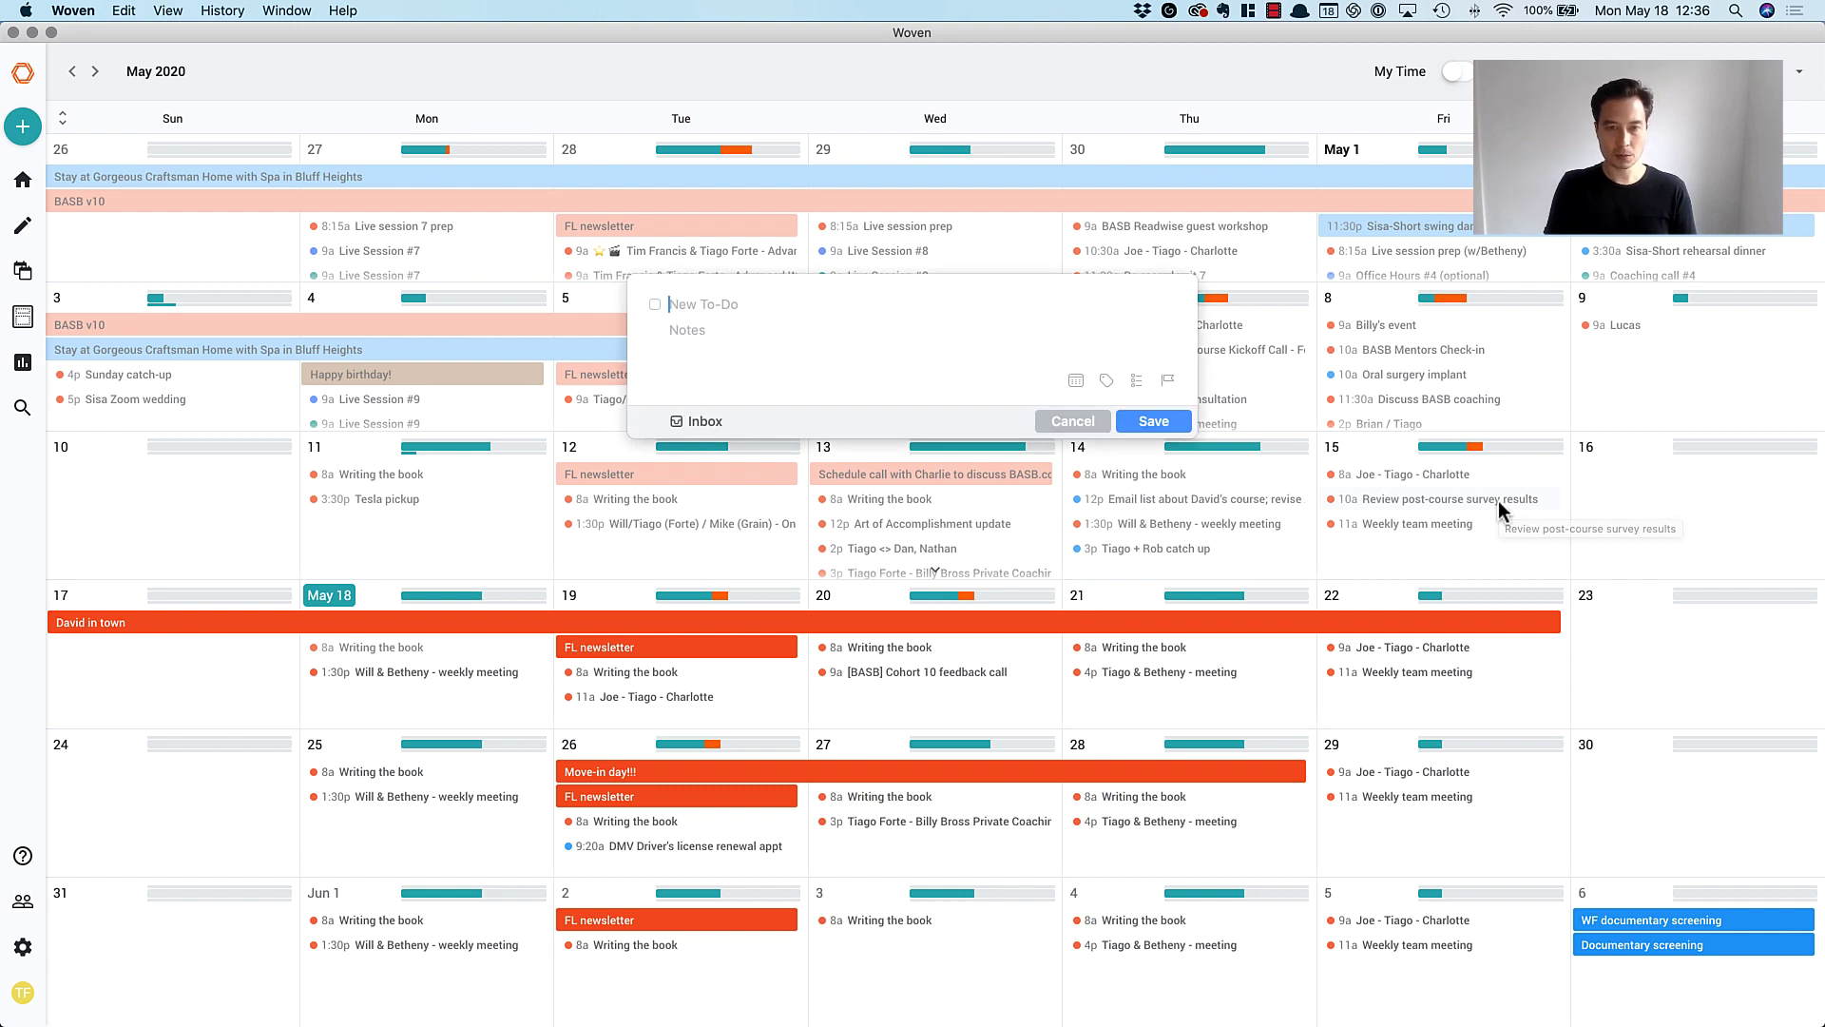
type("waiting for: Will on retrospective presentation for Wed")
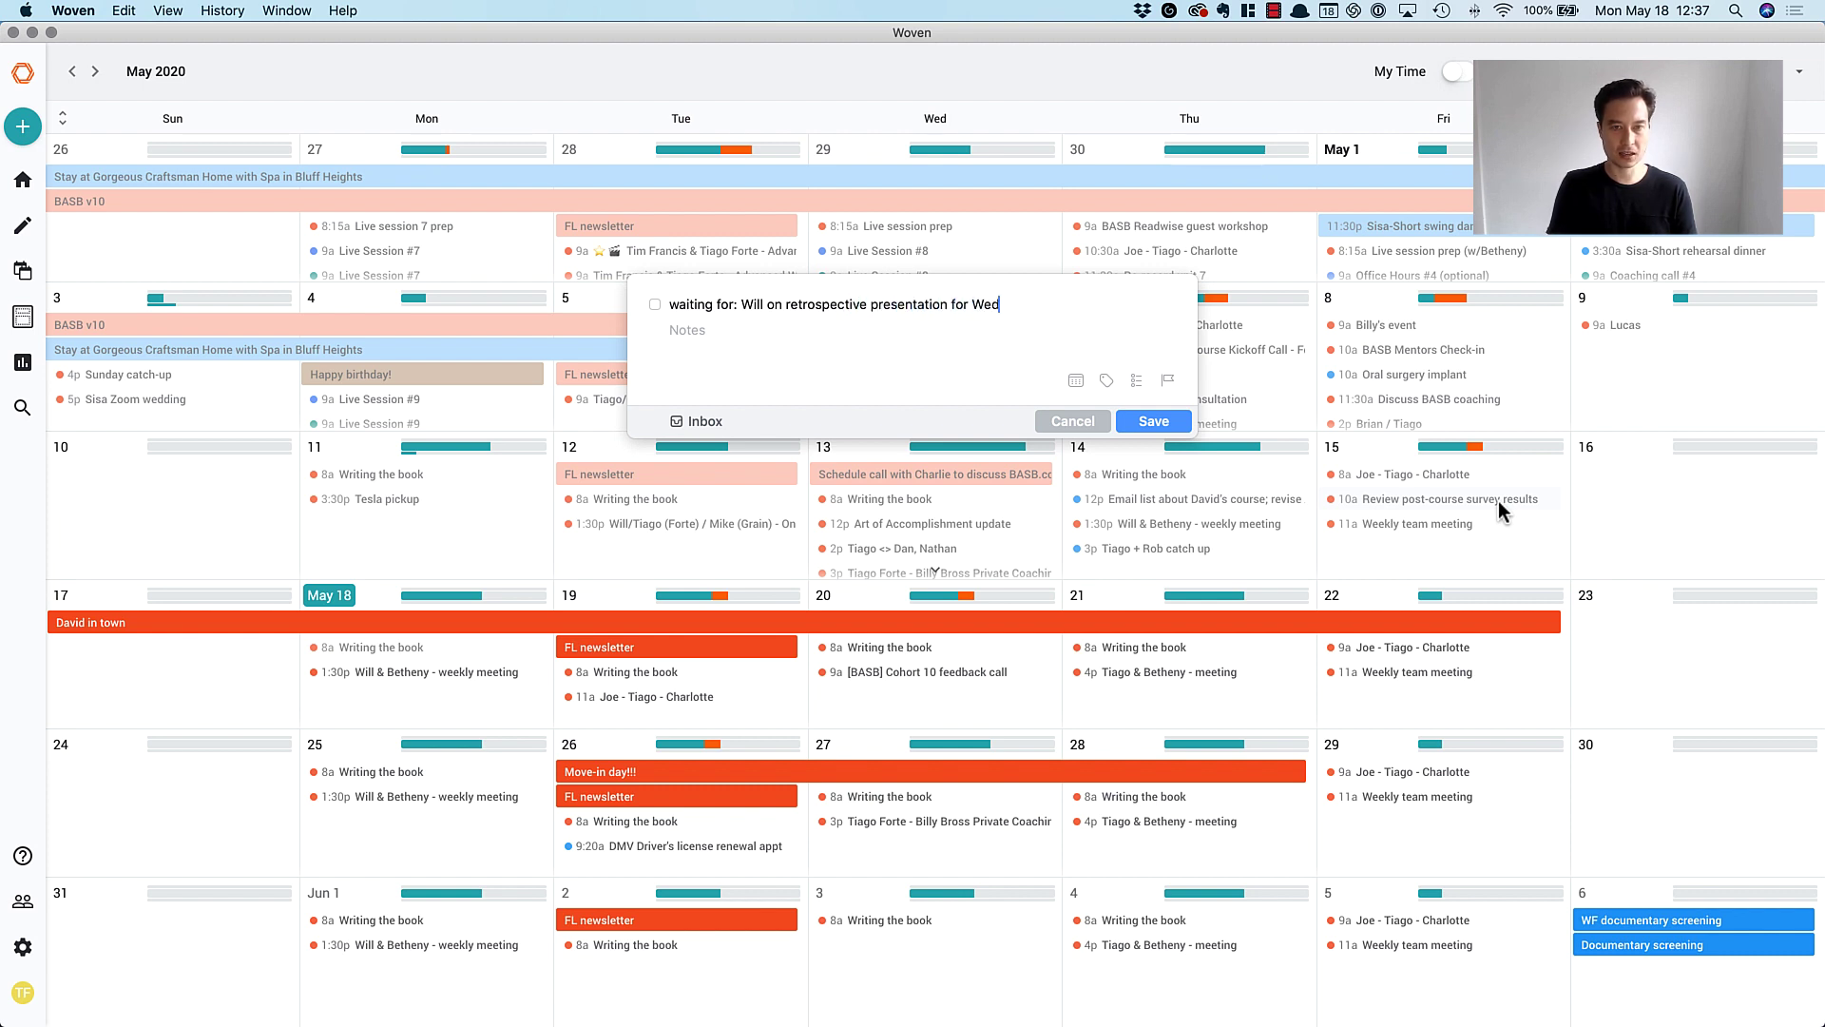
key("alt+Left")
type("BASB")
key("Return")
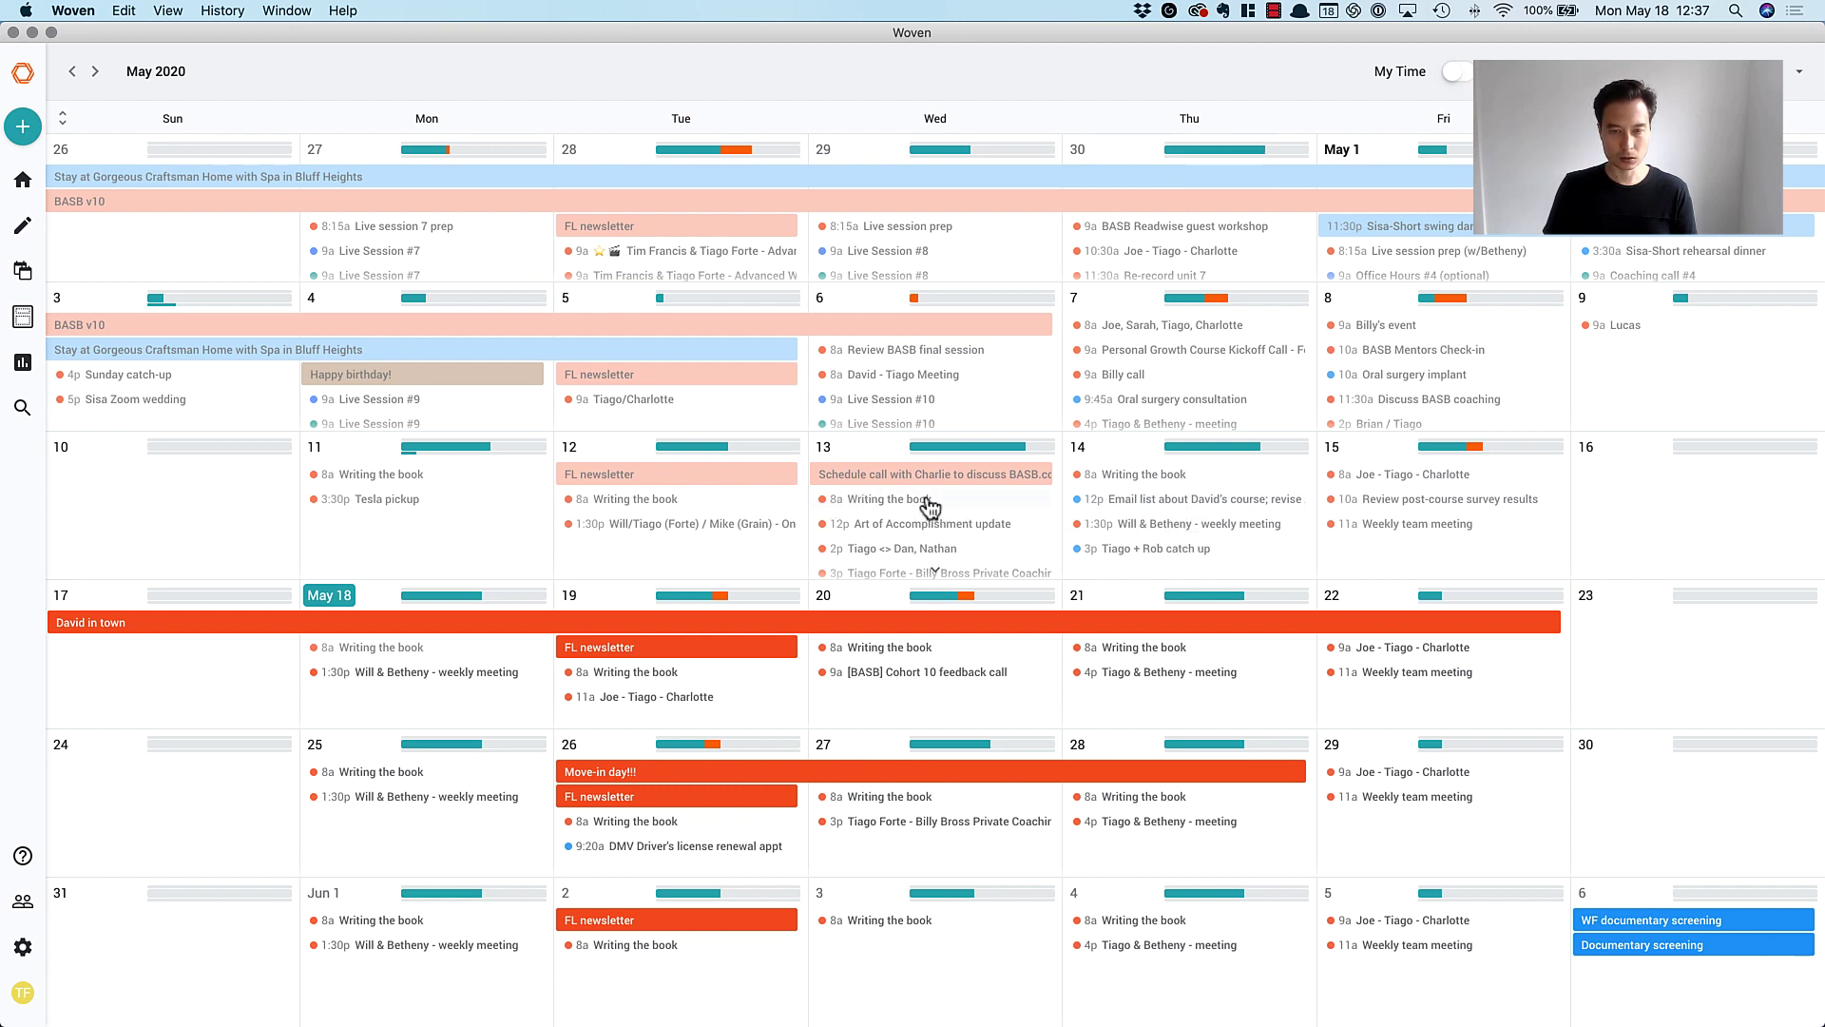
scroll(966, 547, "down", 1)
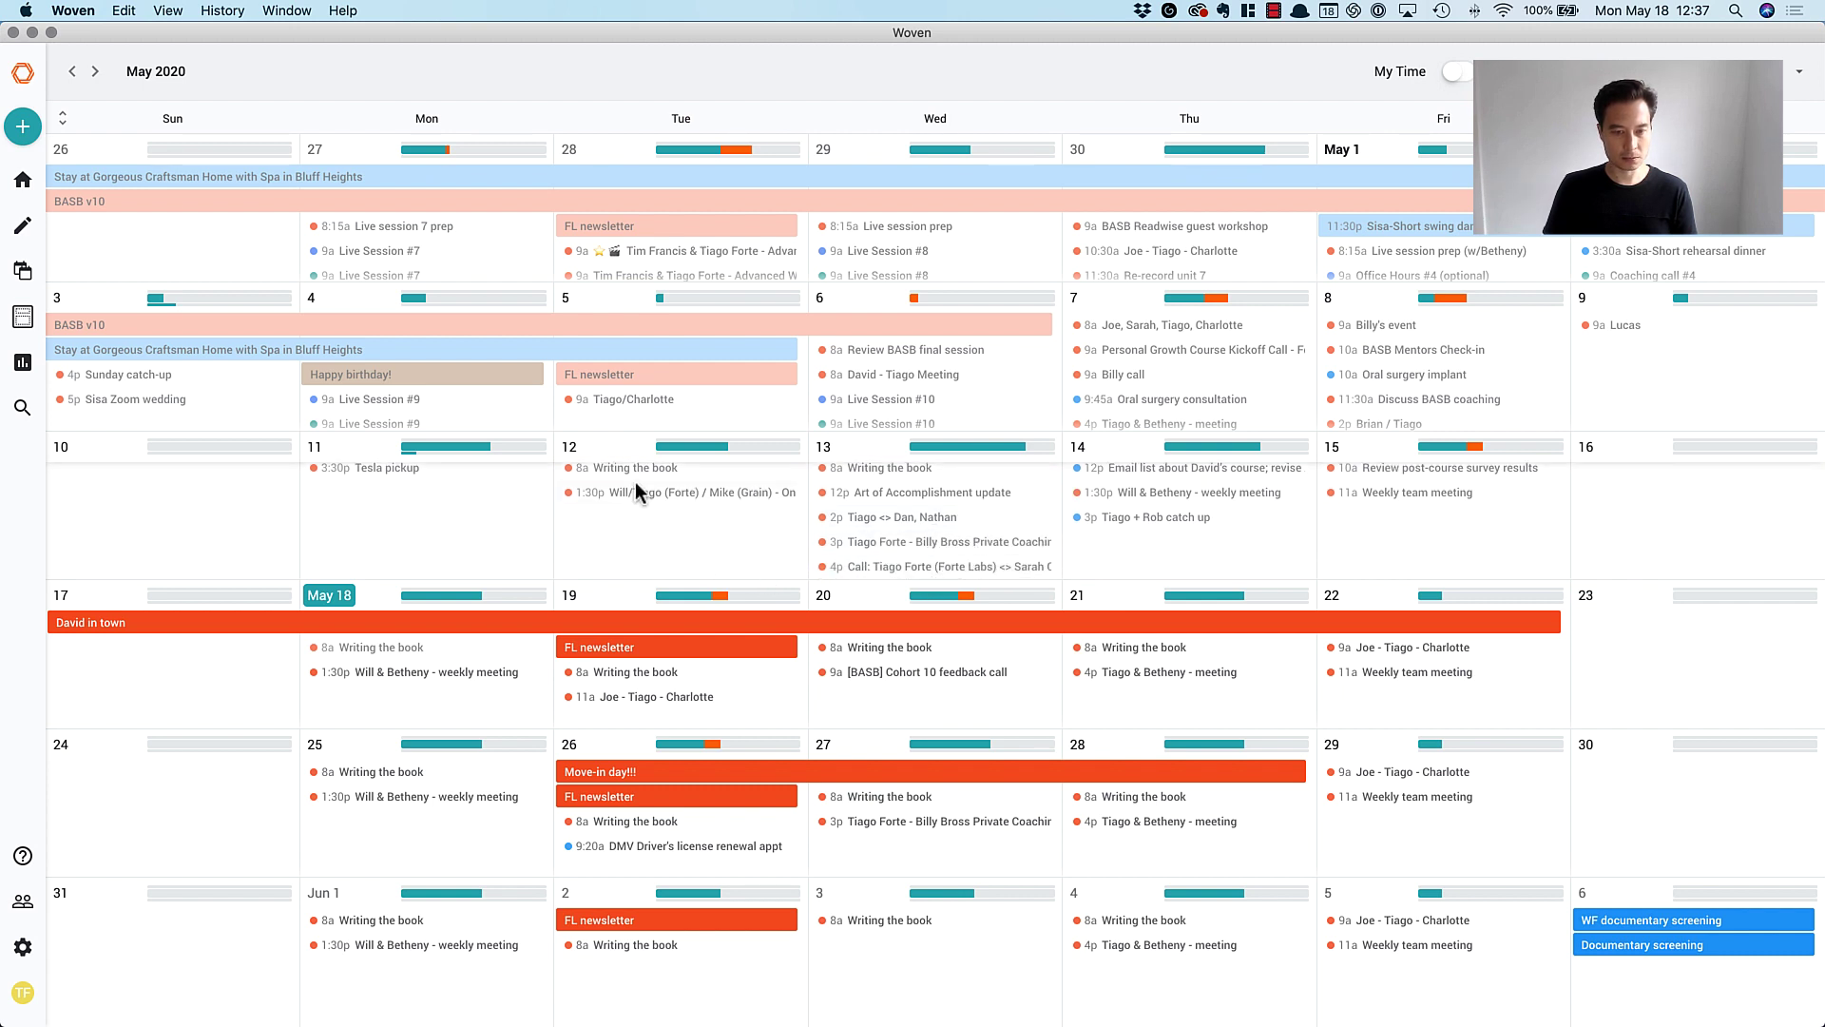
scroll(608, 514, "up", 1)
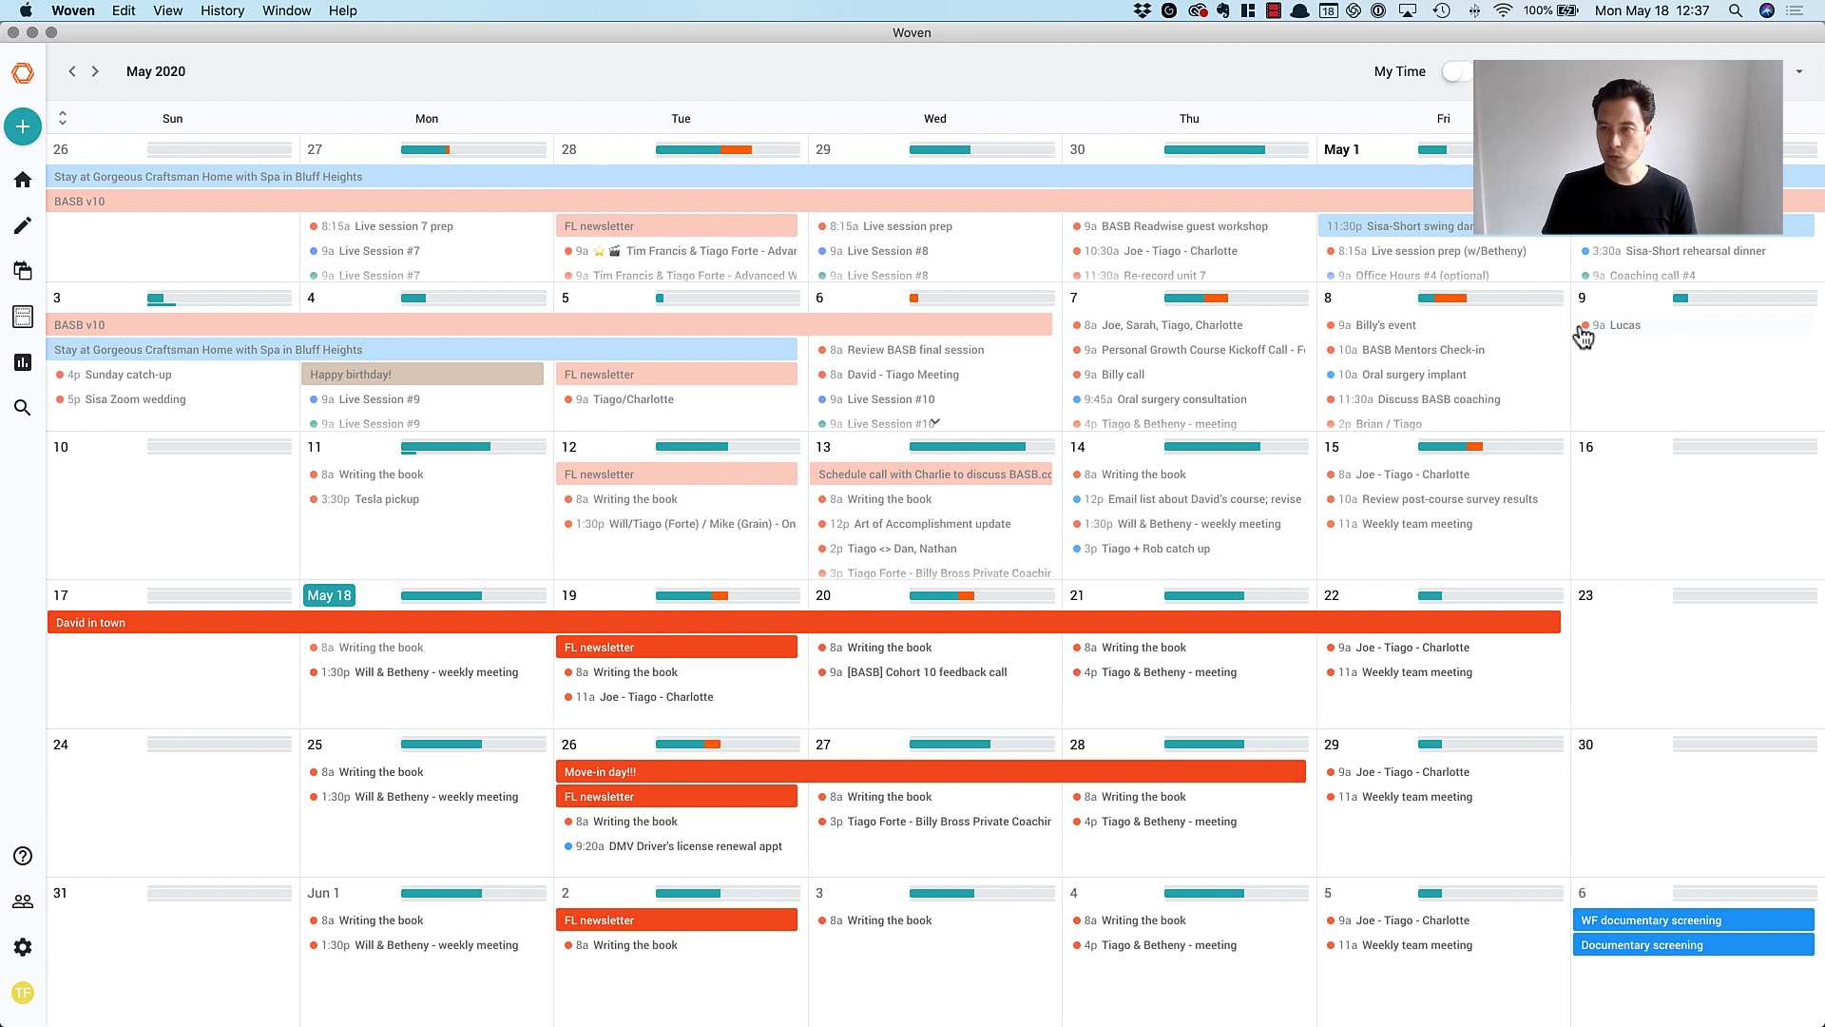
scroll(1421, 340, "down", 2)
scroll(1422, 340, "up", 2)
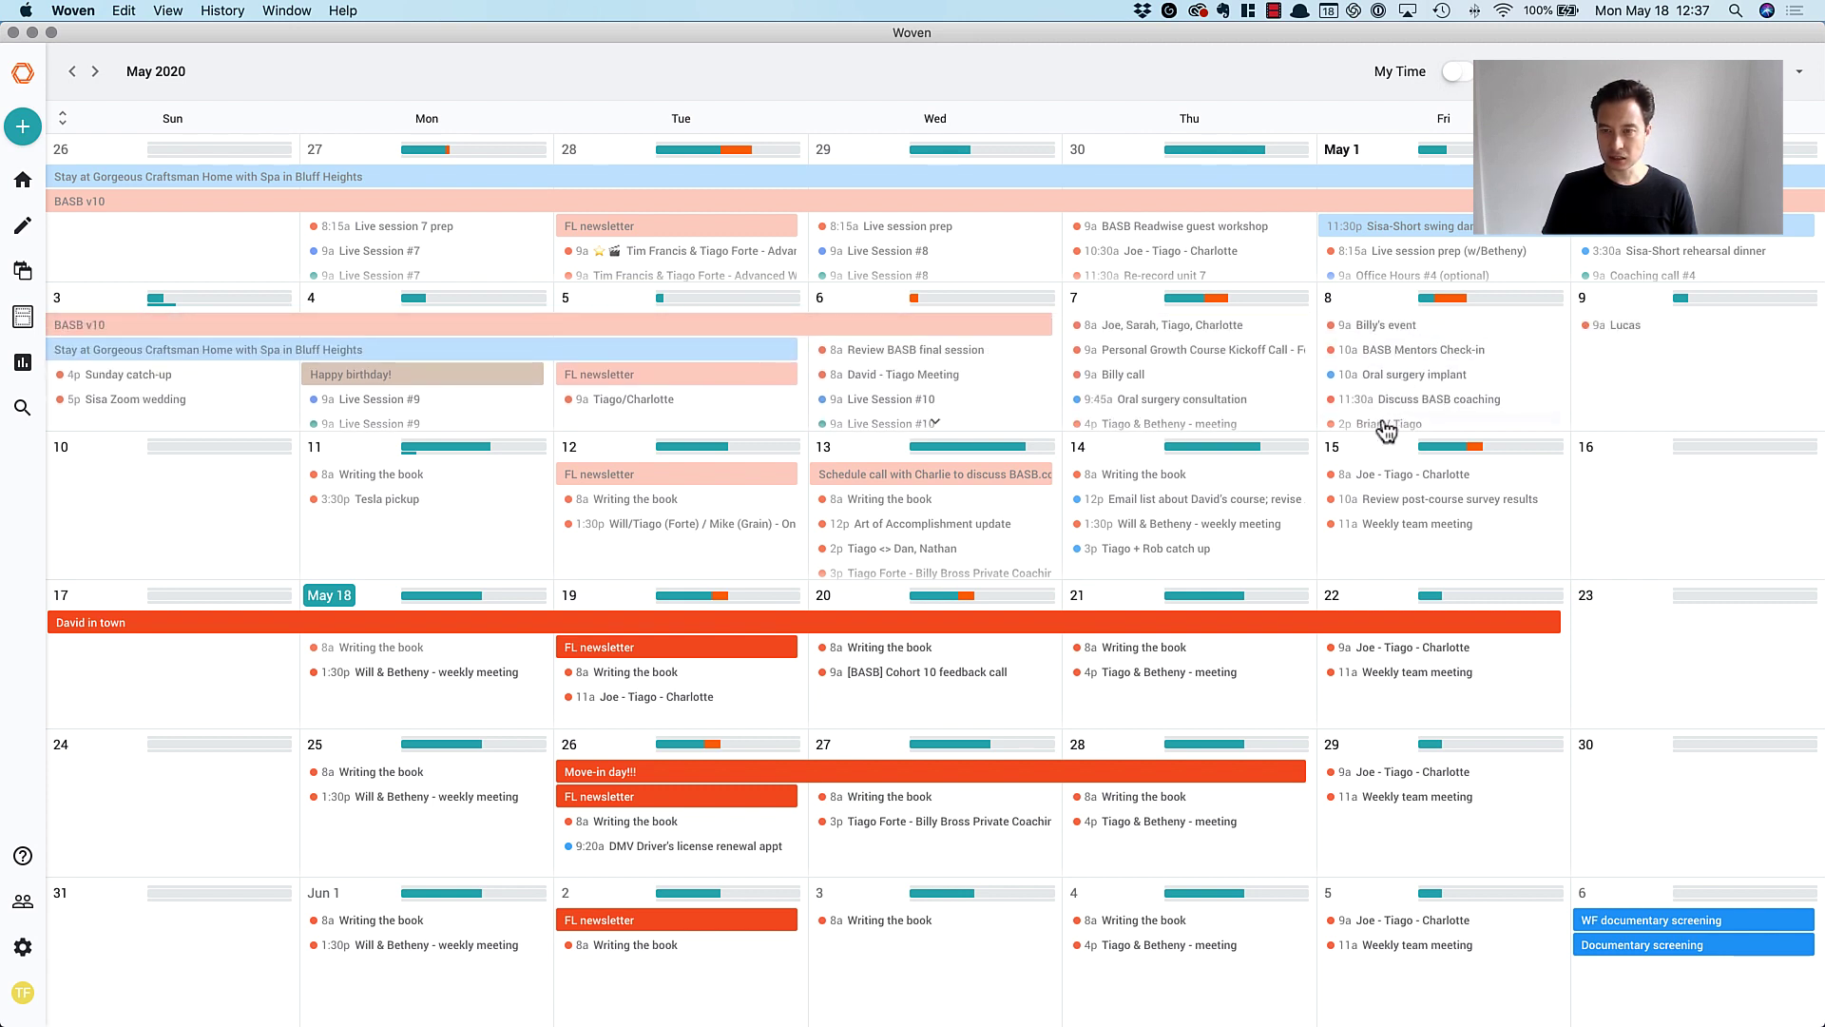
scroll(1394, 411, "down", 1)
scroll(1389, 380, "down", 1)
scroll(1388, 361, "up", 1)
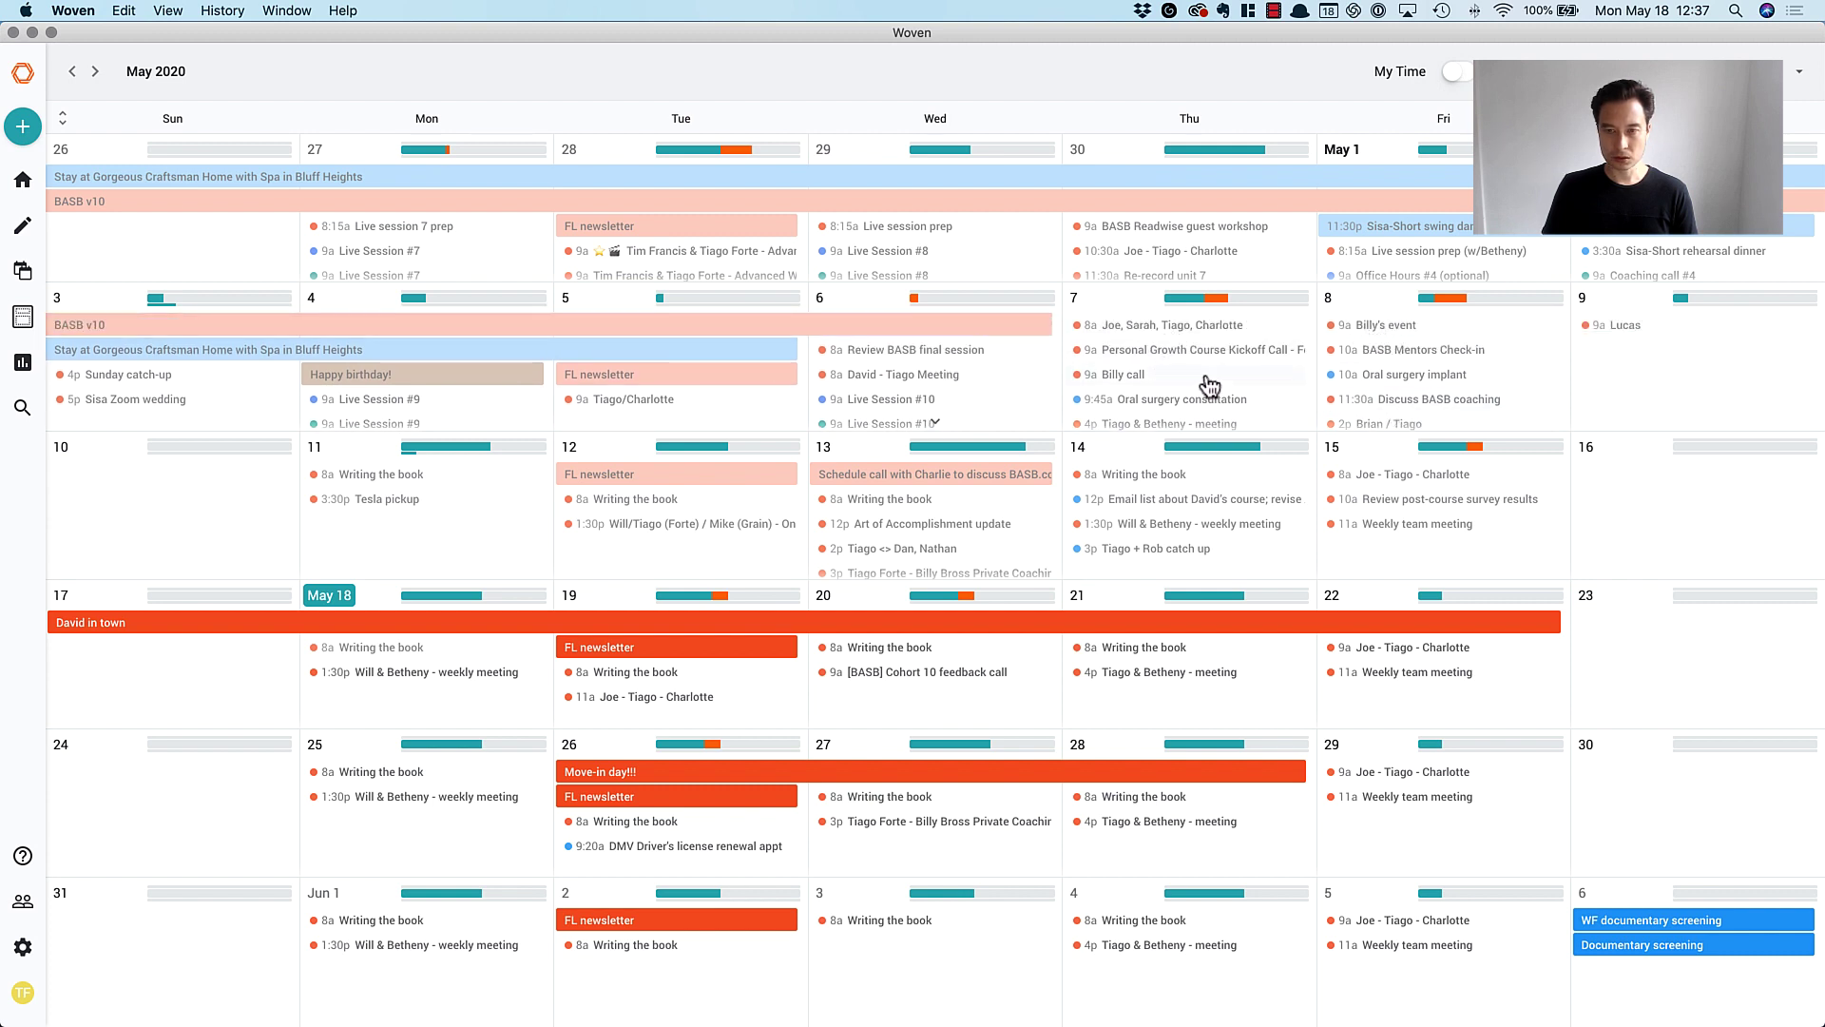
scroll(1211, 399, "down", 1)
scroll(1046, 404, "down", 1)
scroll(903, 399, "up", 2)
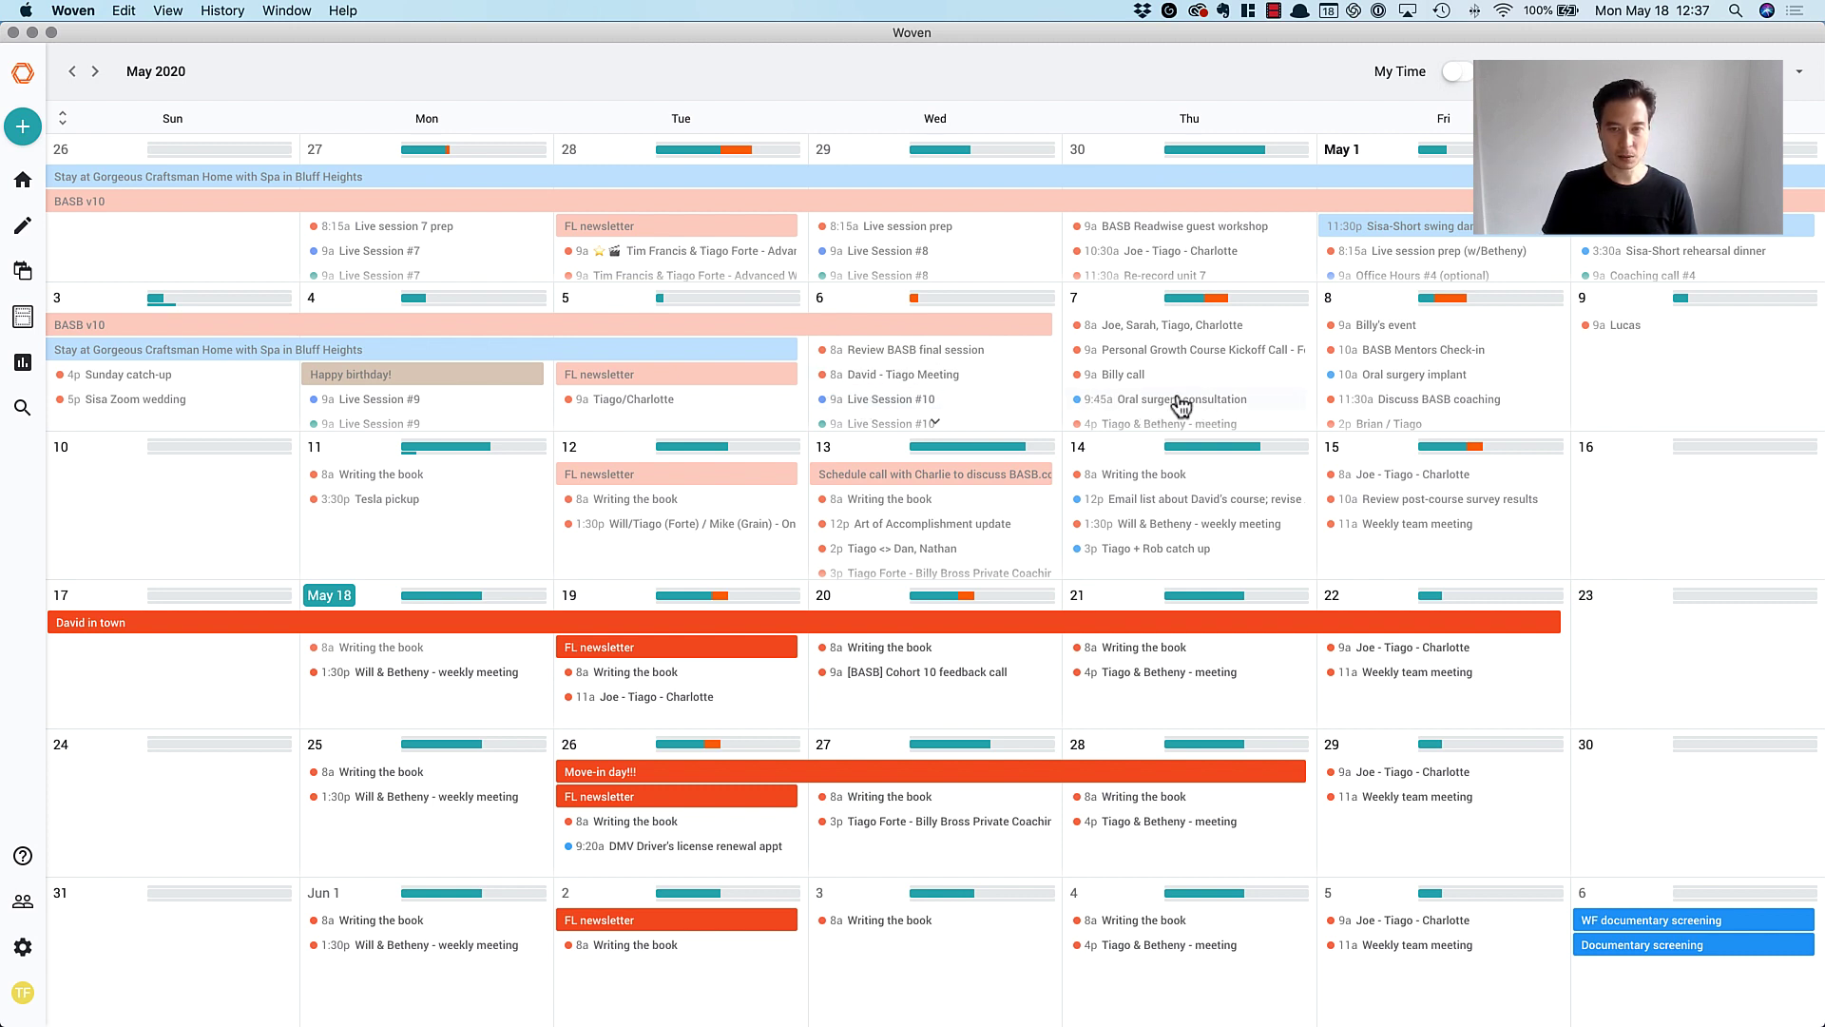
scroll(908, 404, "down", 2)
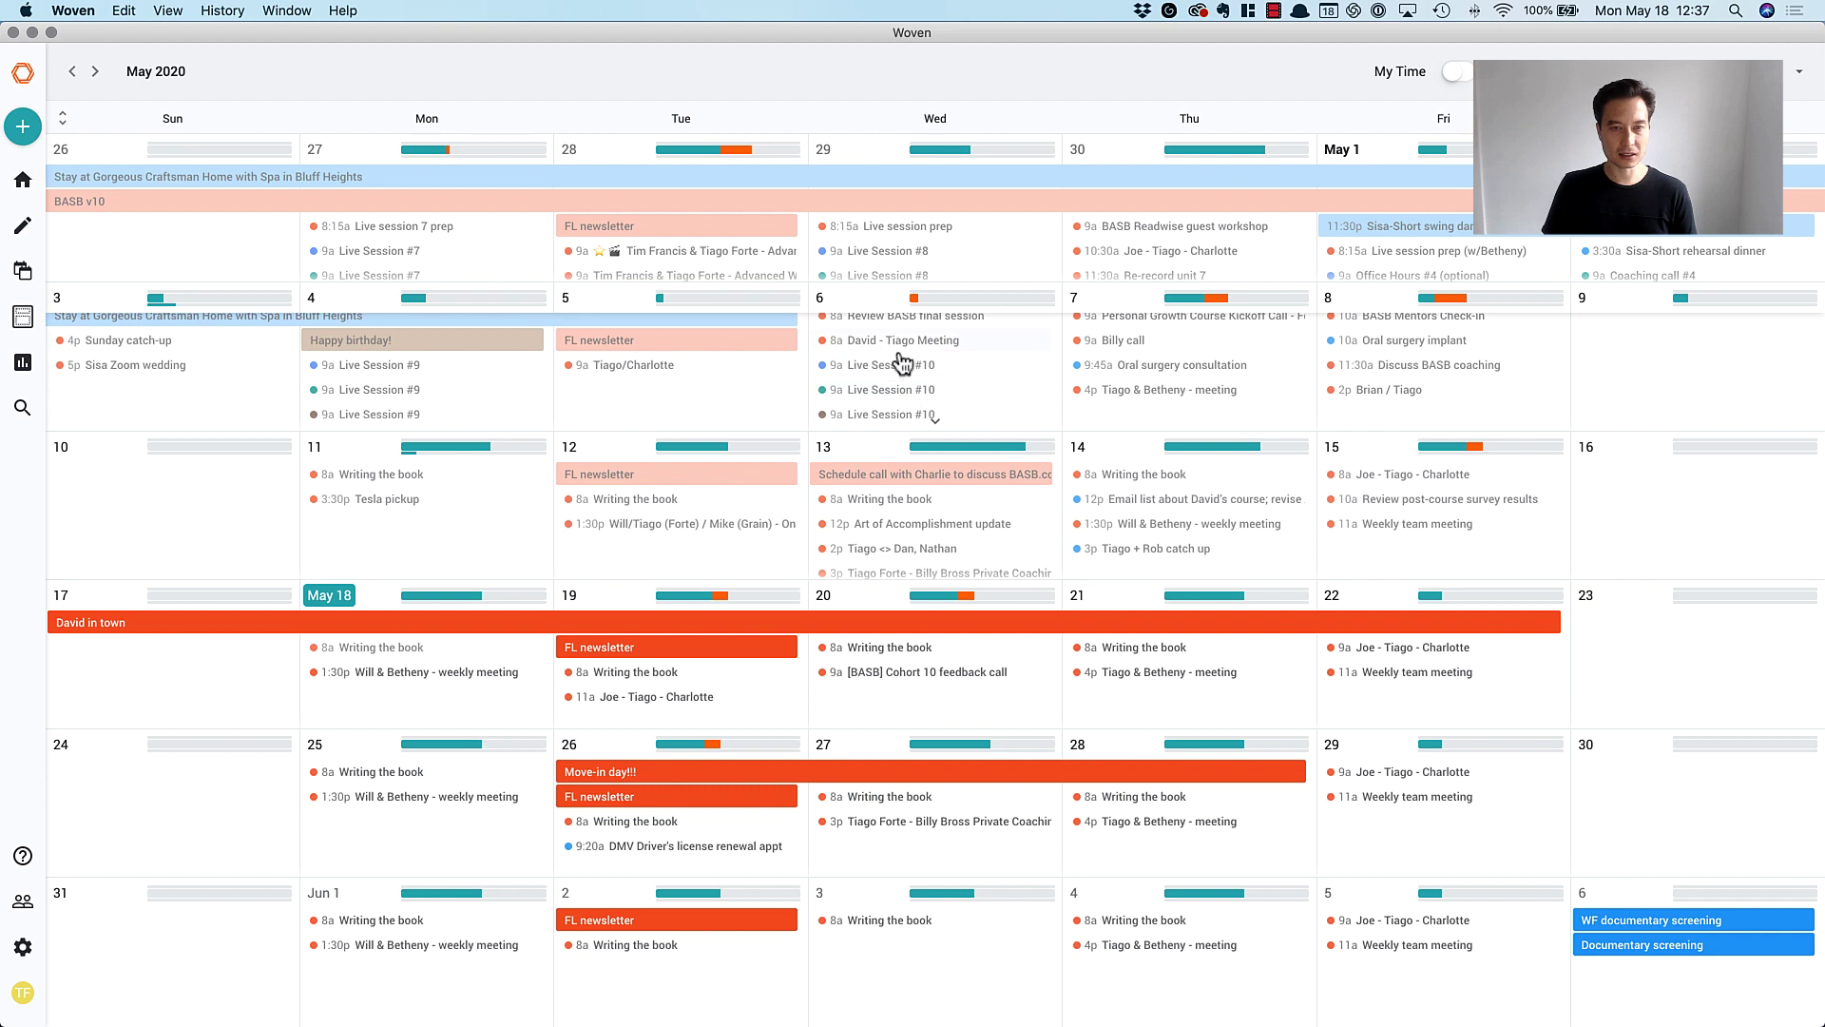
scroll(950, 404, "up", 2)
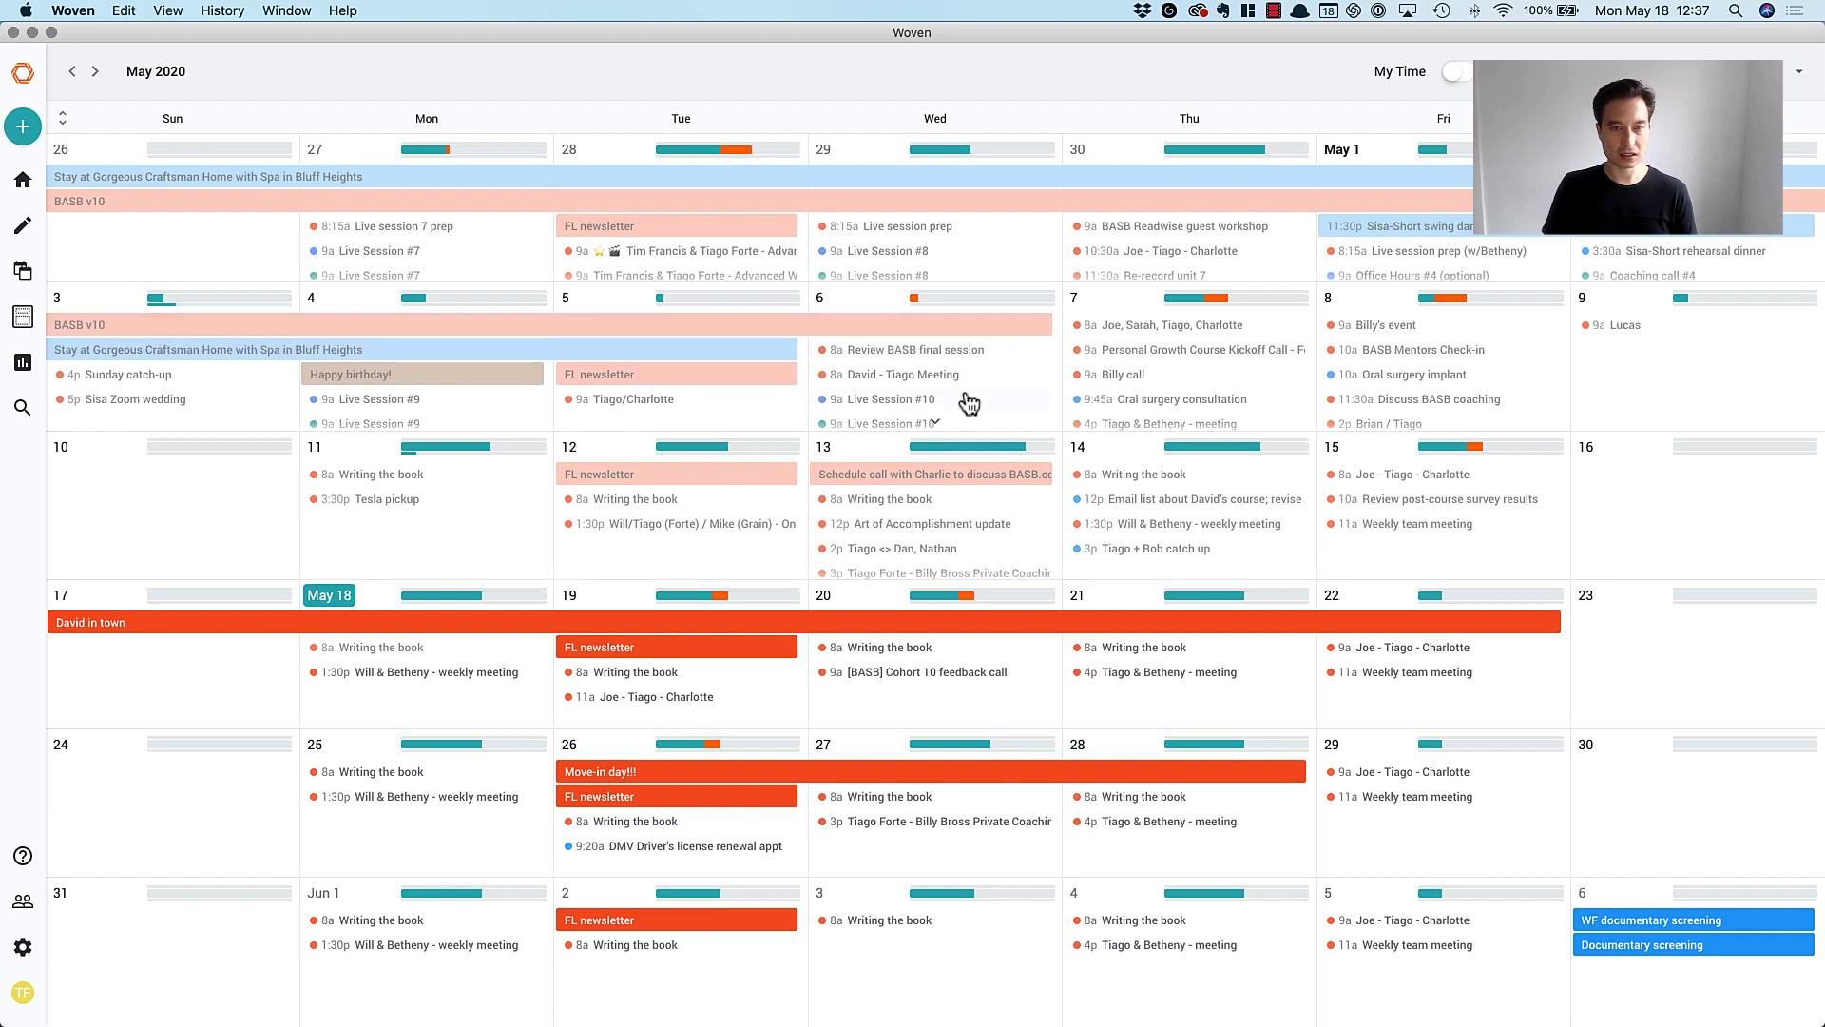
scroll(570, 407, "down", 5)
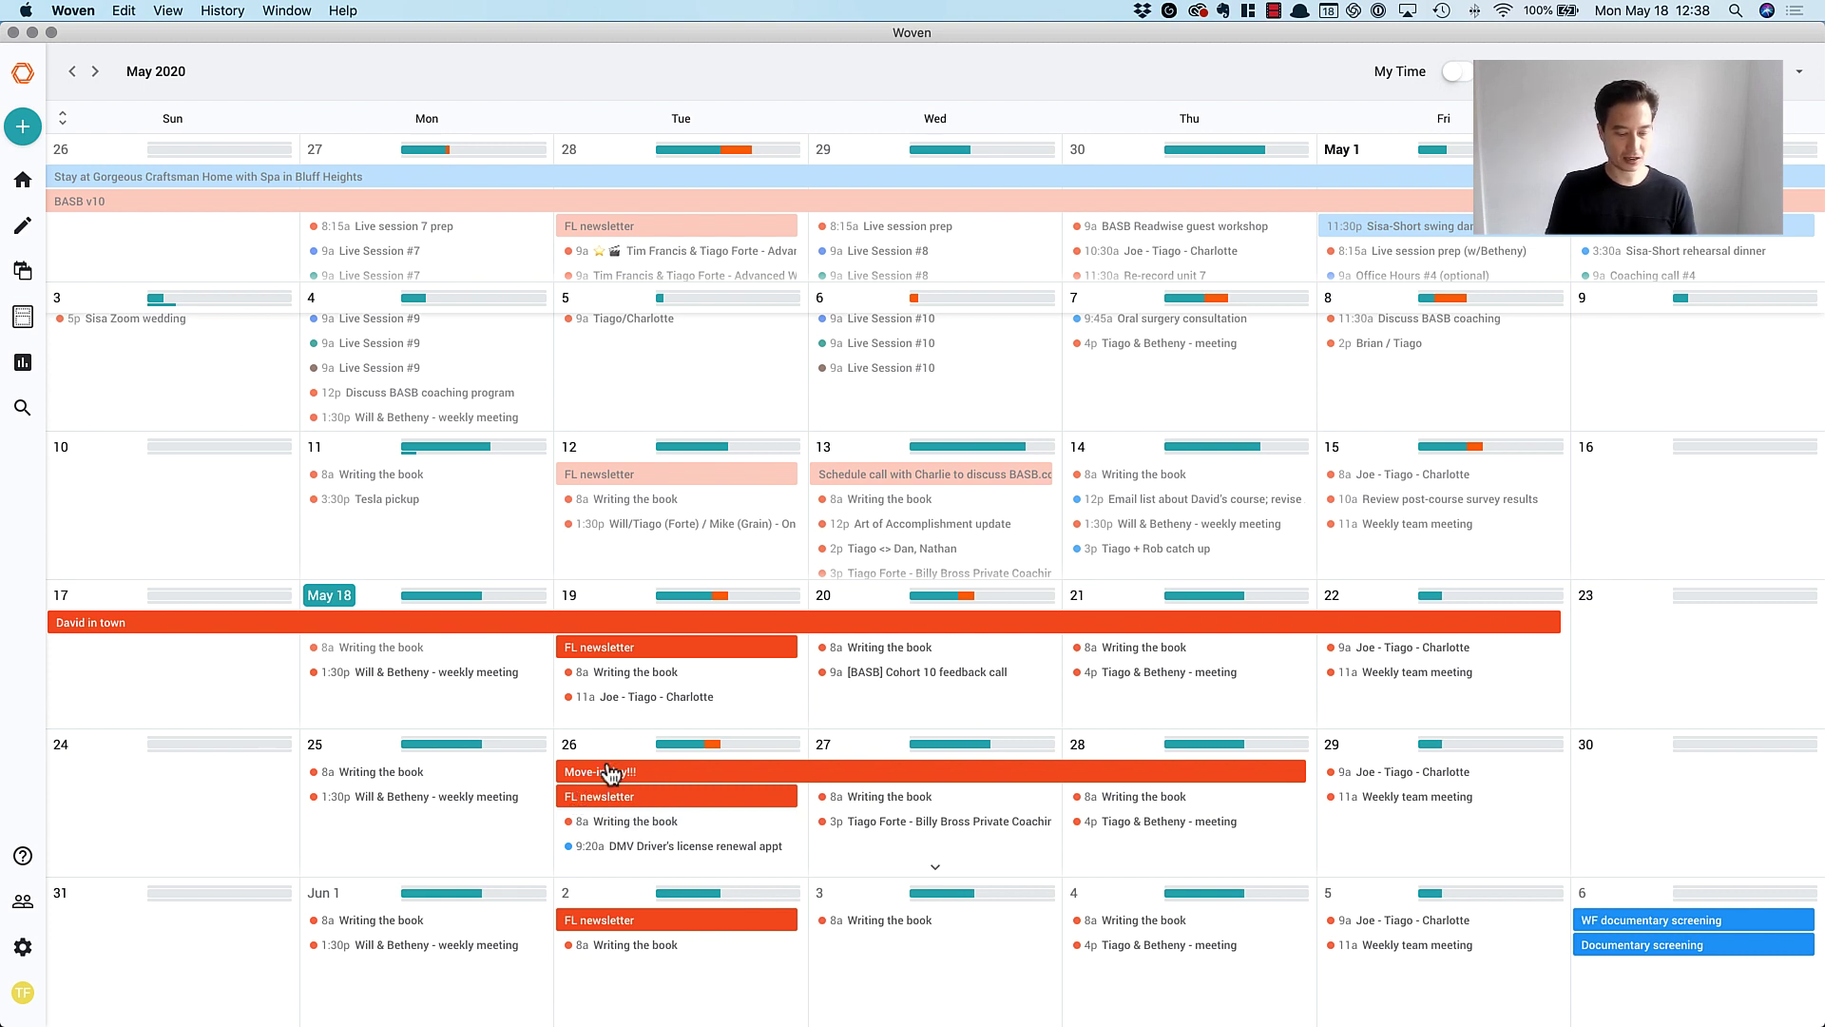
Add the inbox to-do 'plan: move-in day for 5/26'
key("ctrl+space")
type("plan:")
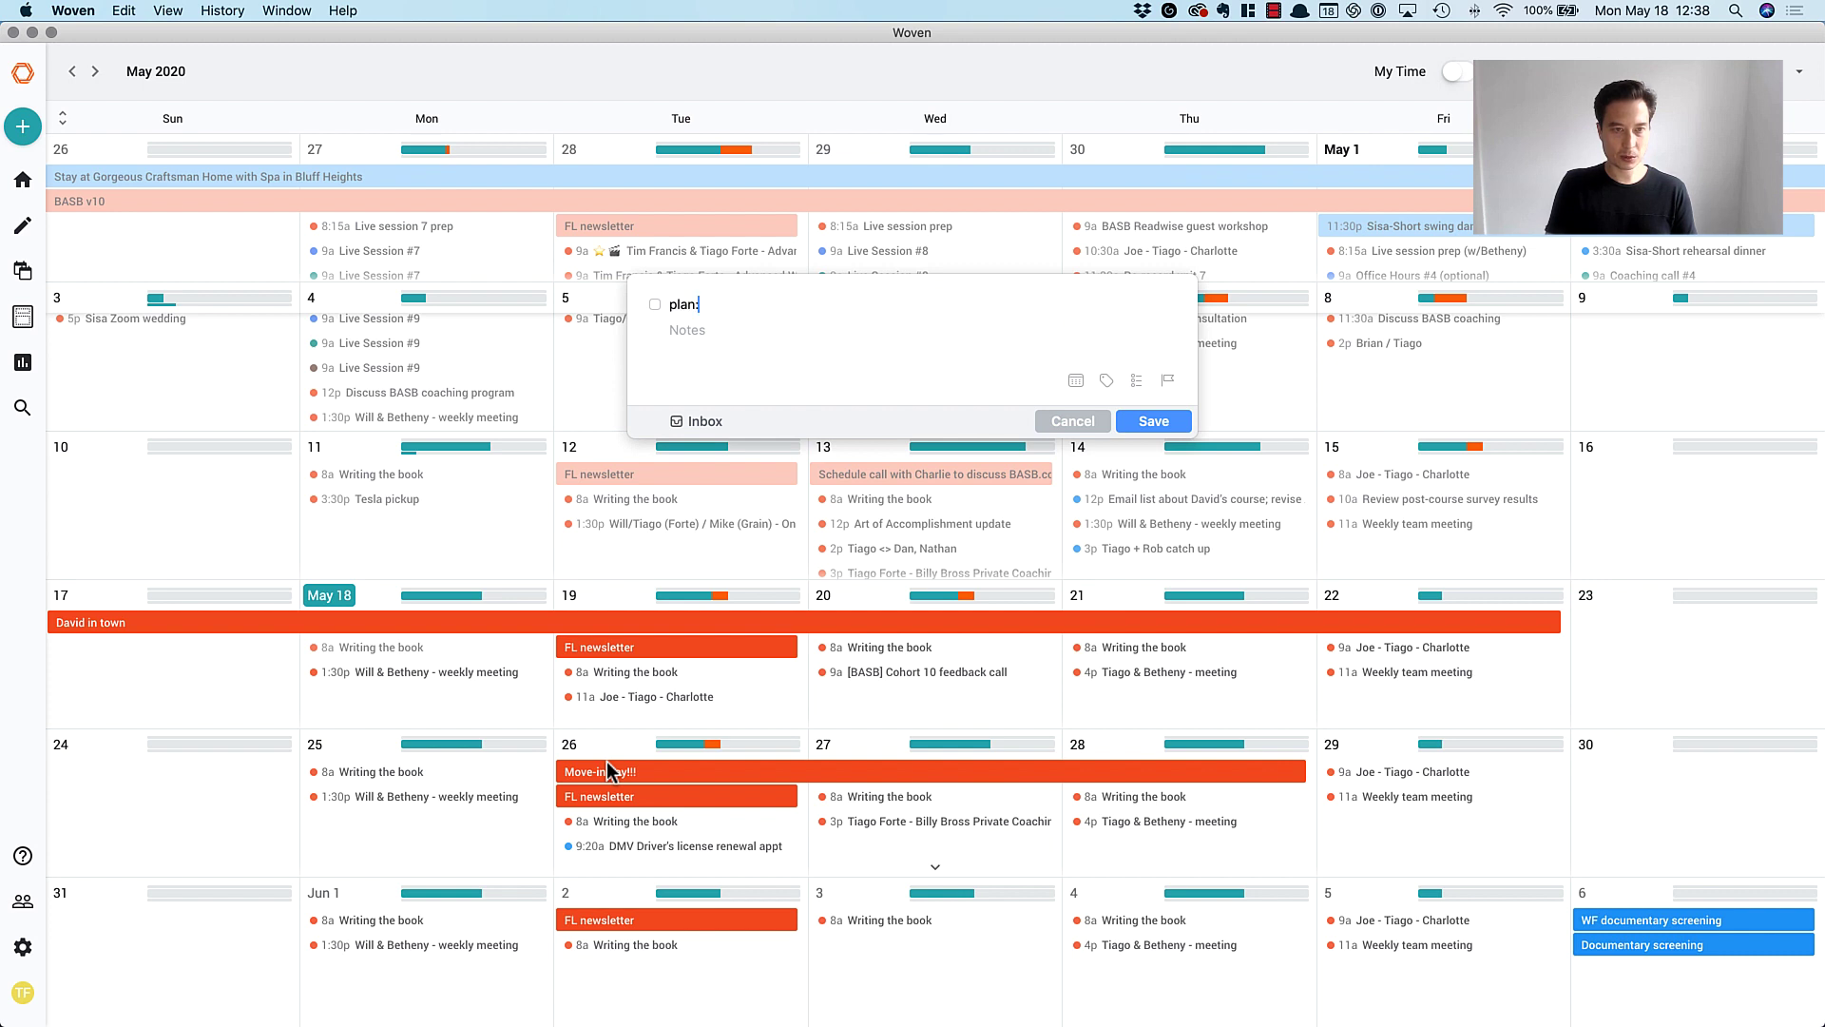
type(" move-in day t")
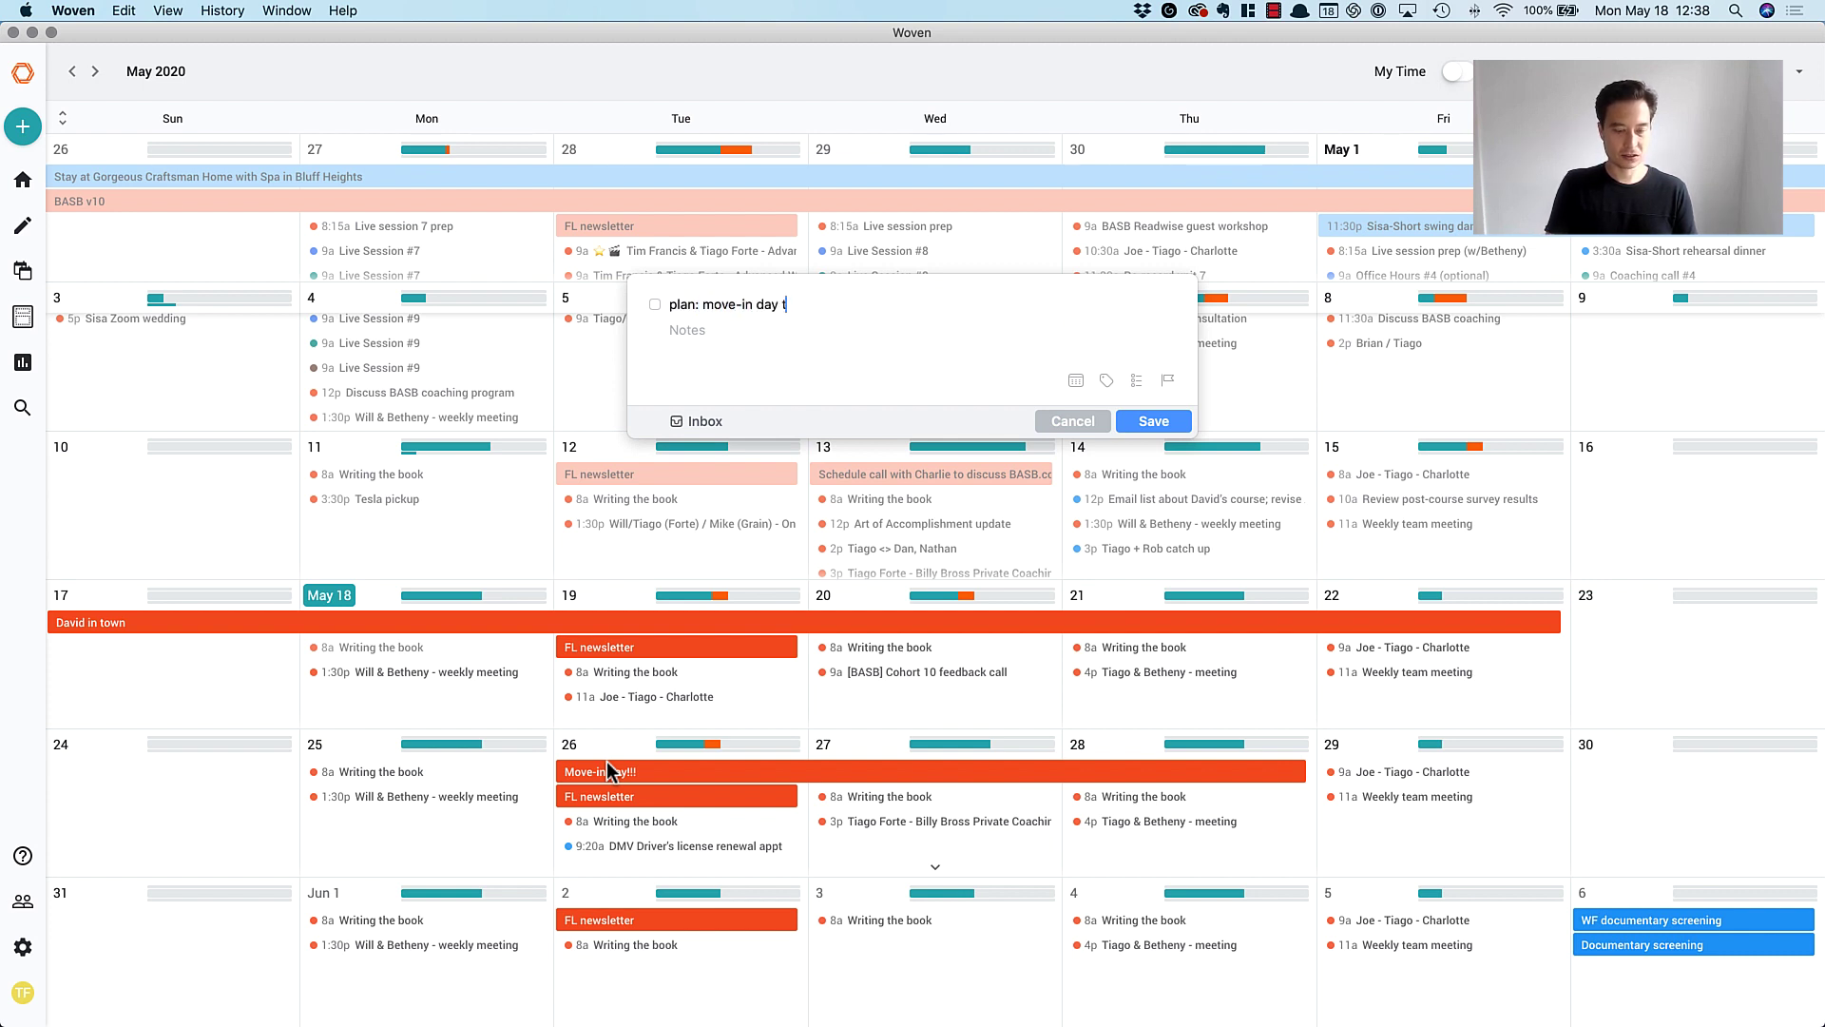
key("BackSpace")
type("for 5")
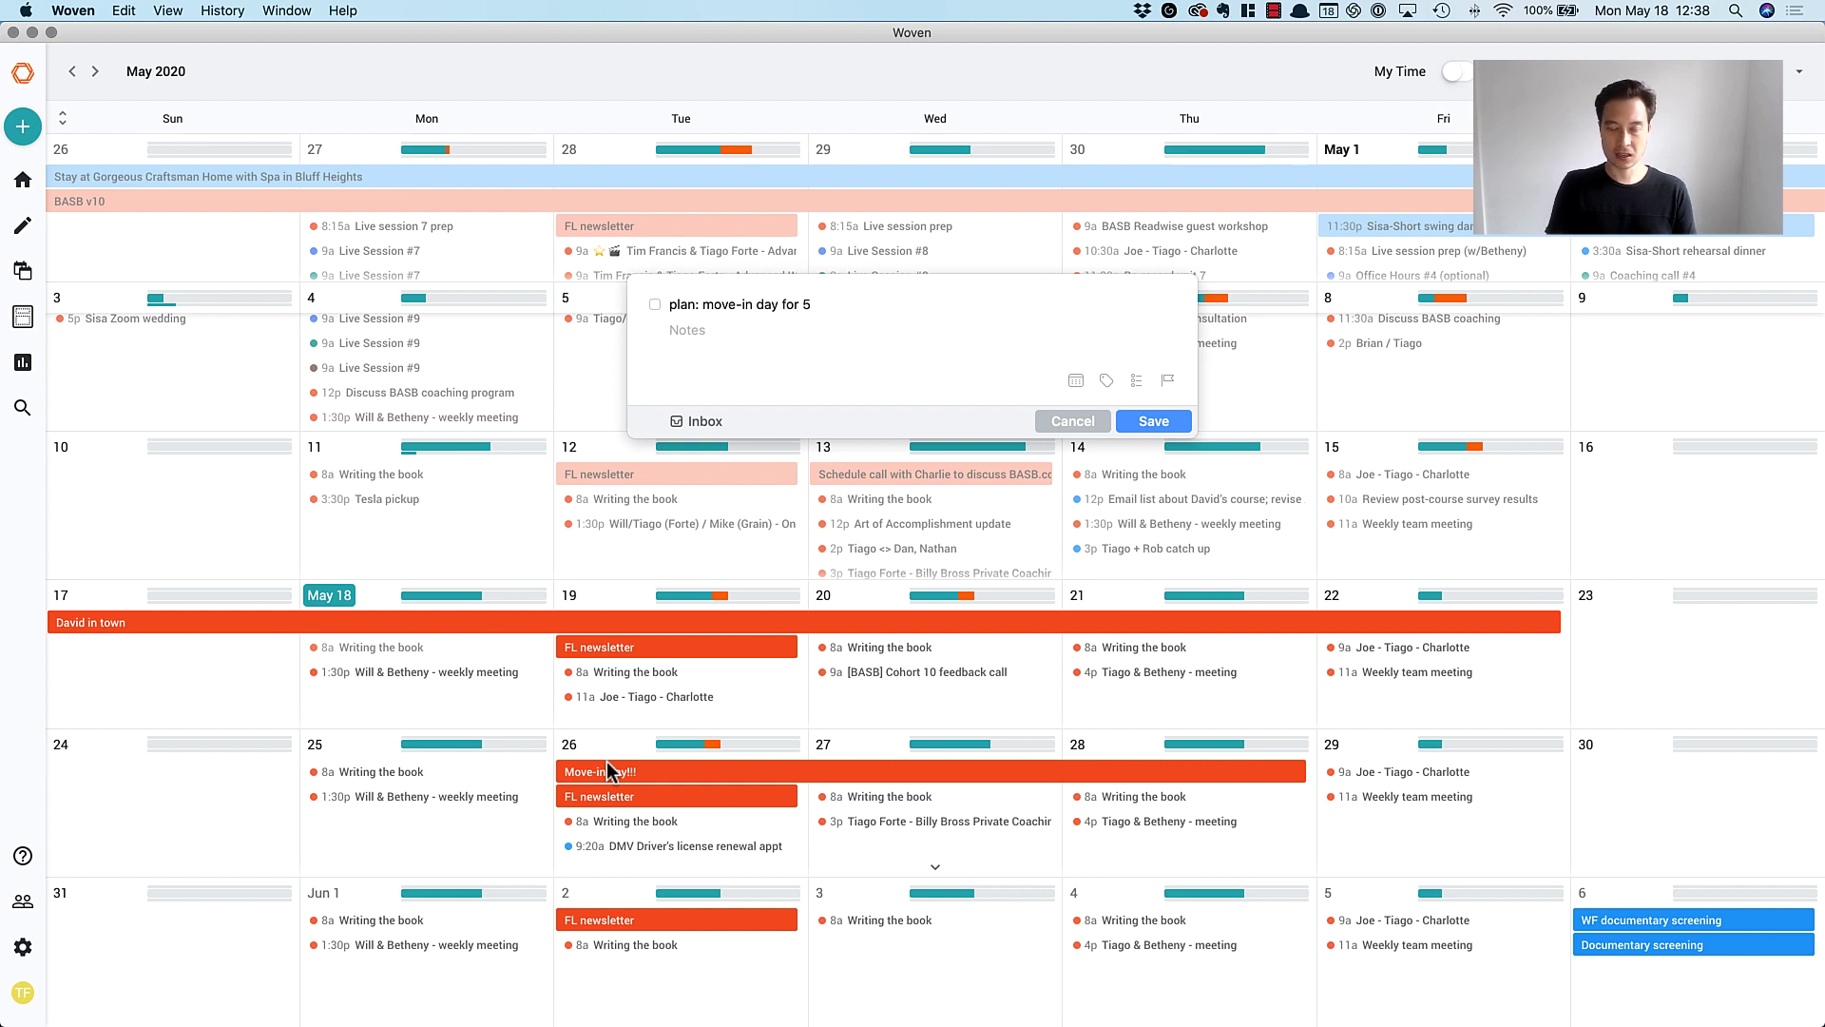
type("/26")
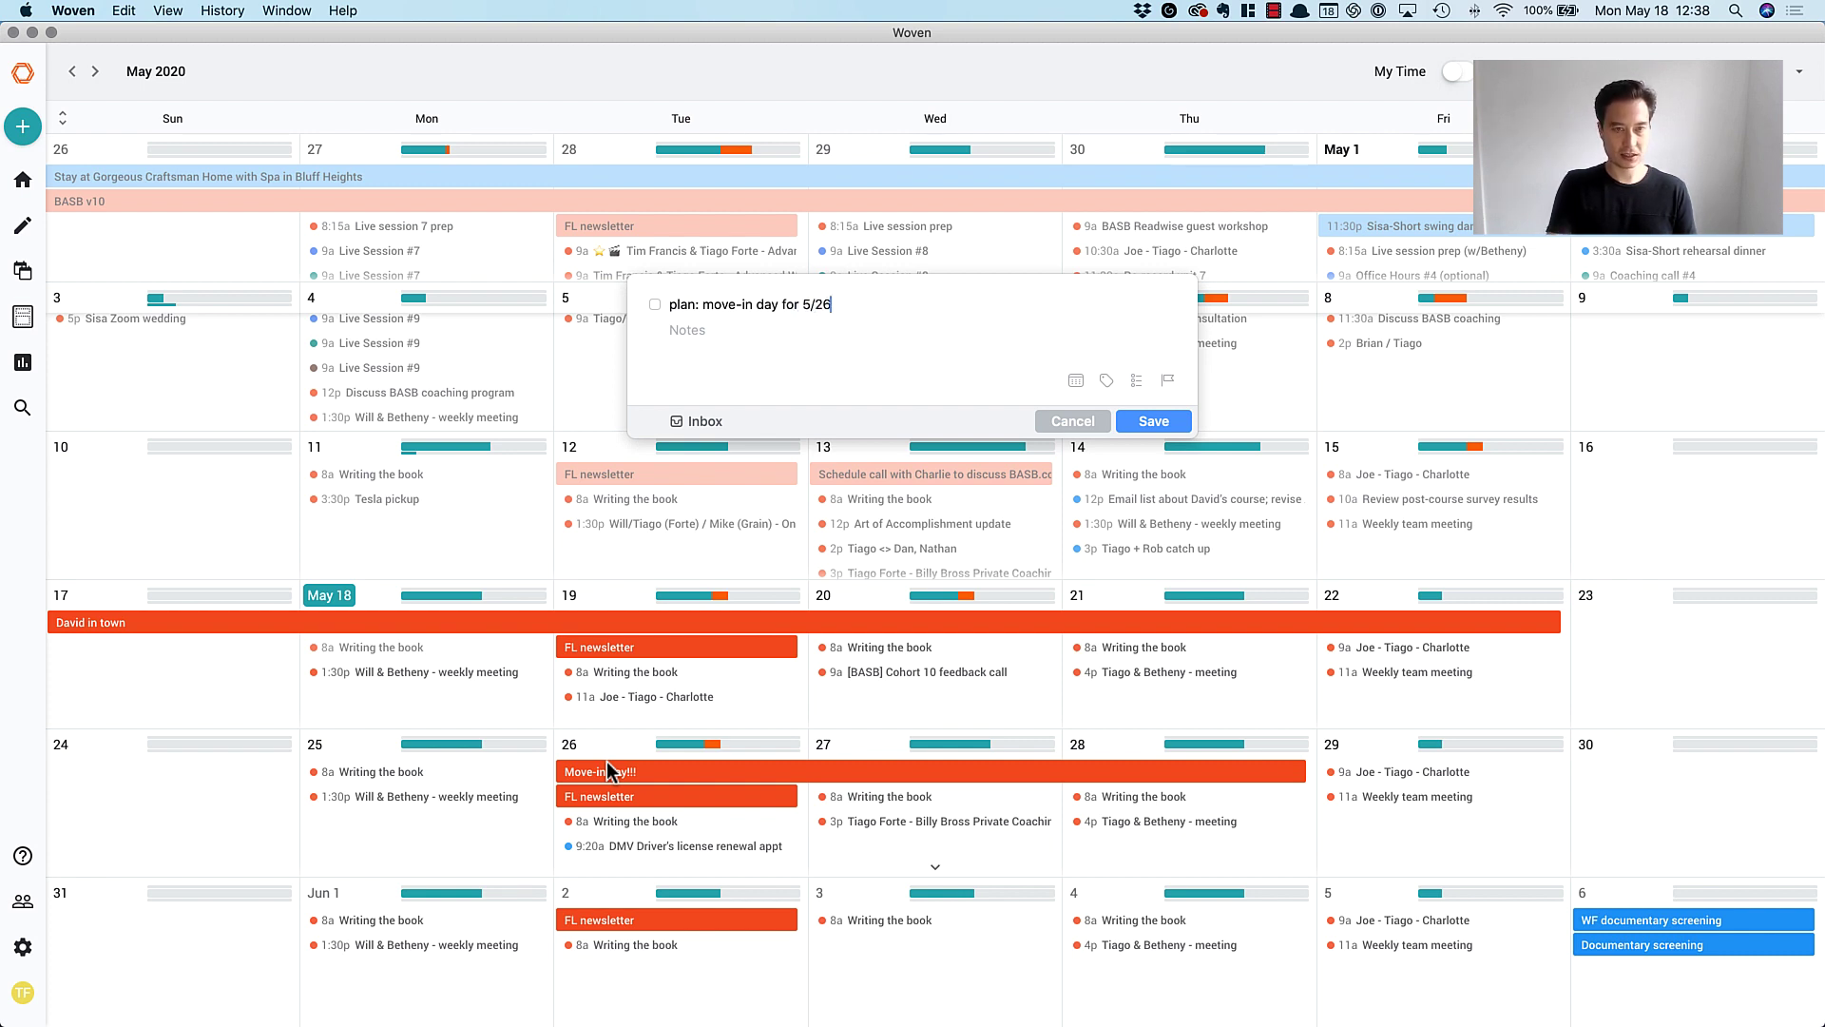
key("Return")
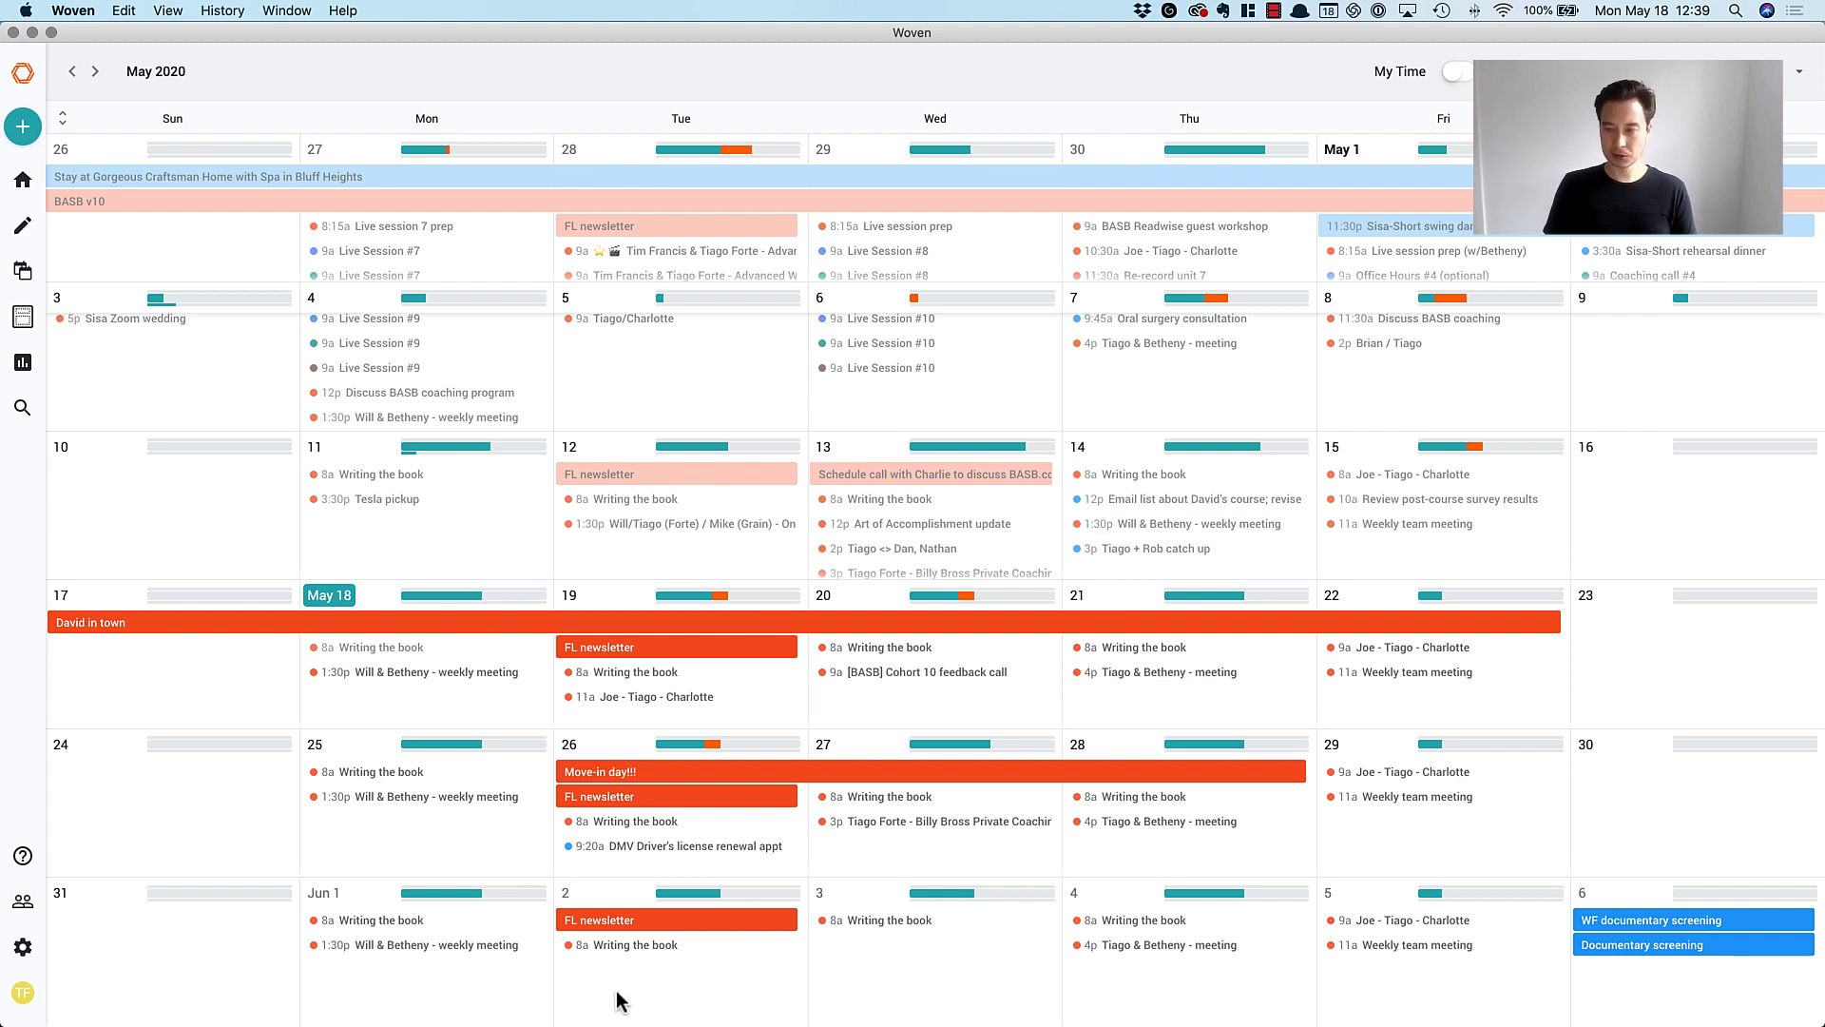
Add the inbox to-do 'plan: dad's bday present'
key("ctrl+space")
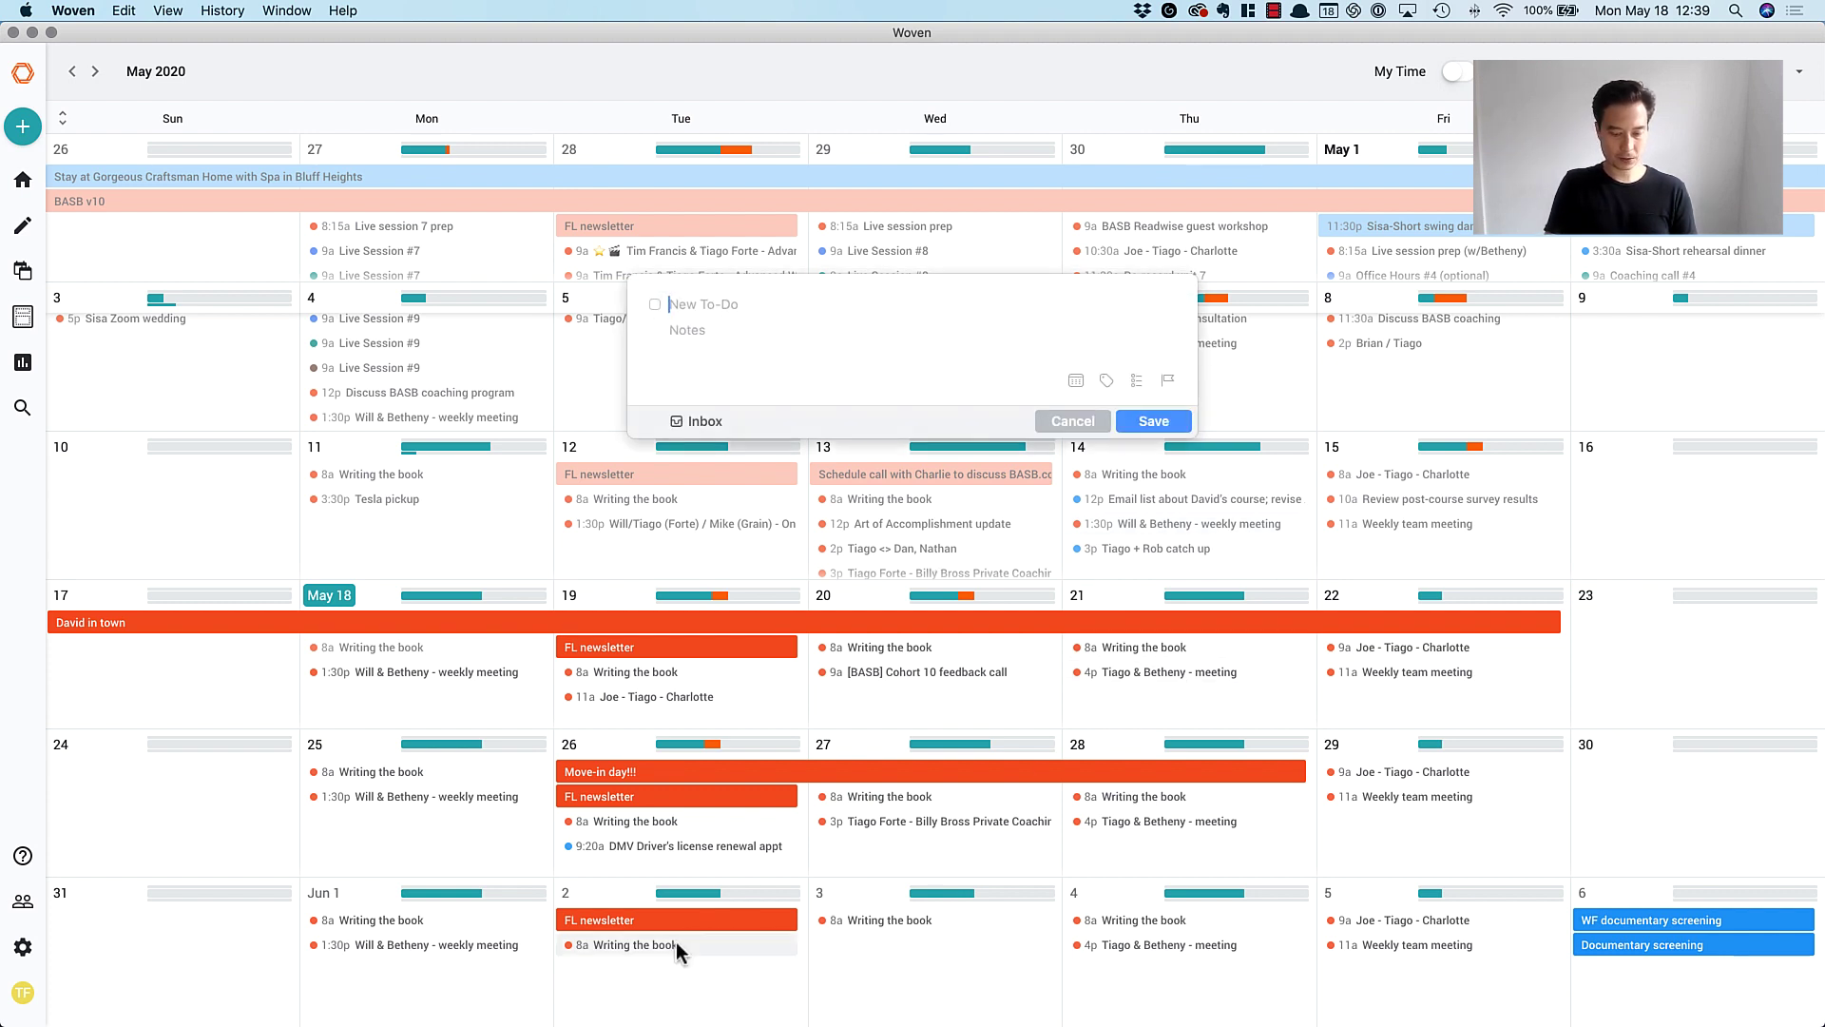
type("plan: dad's bday ")
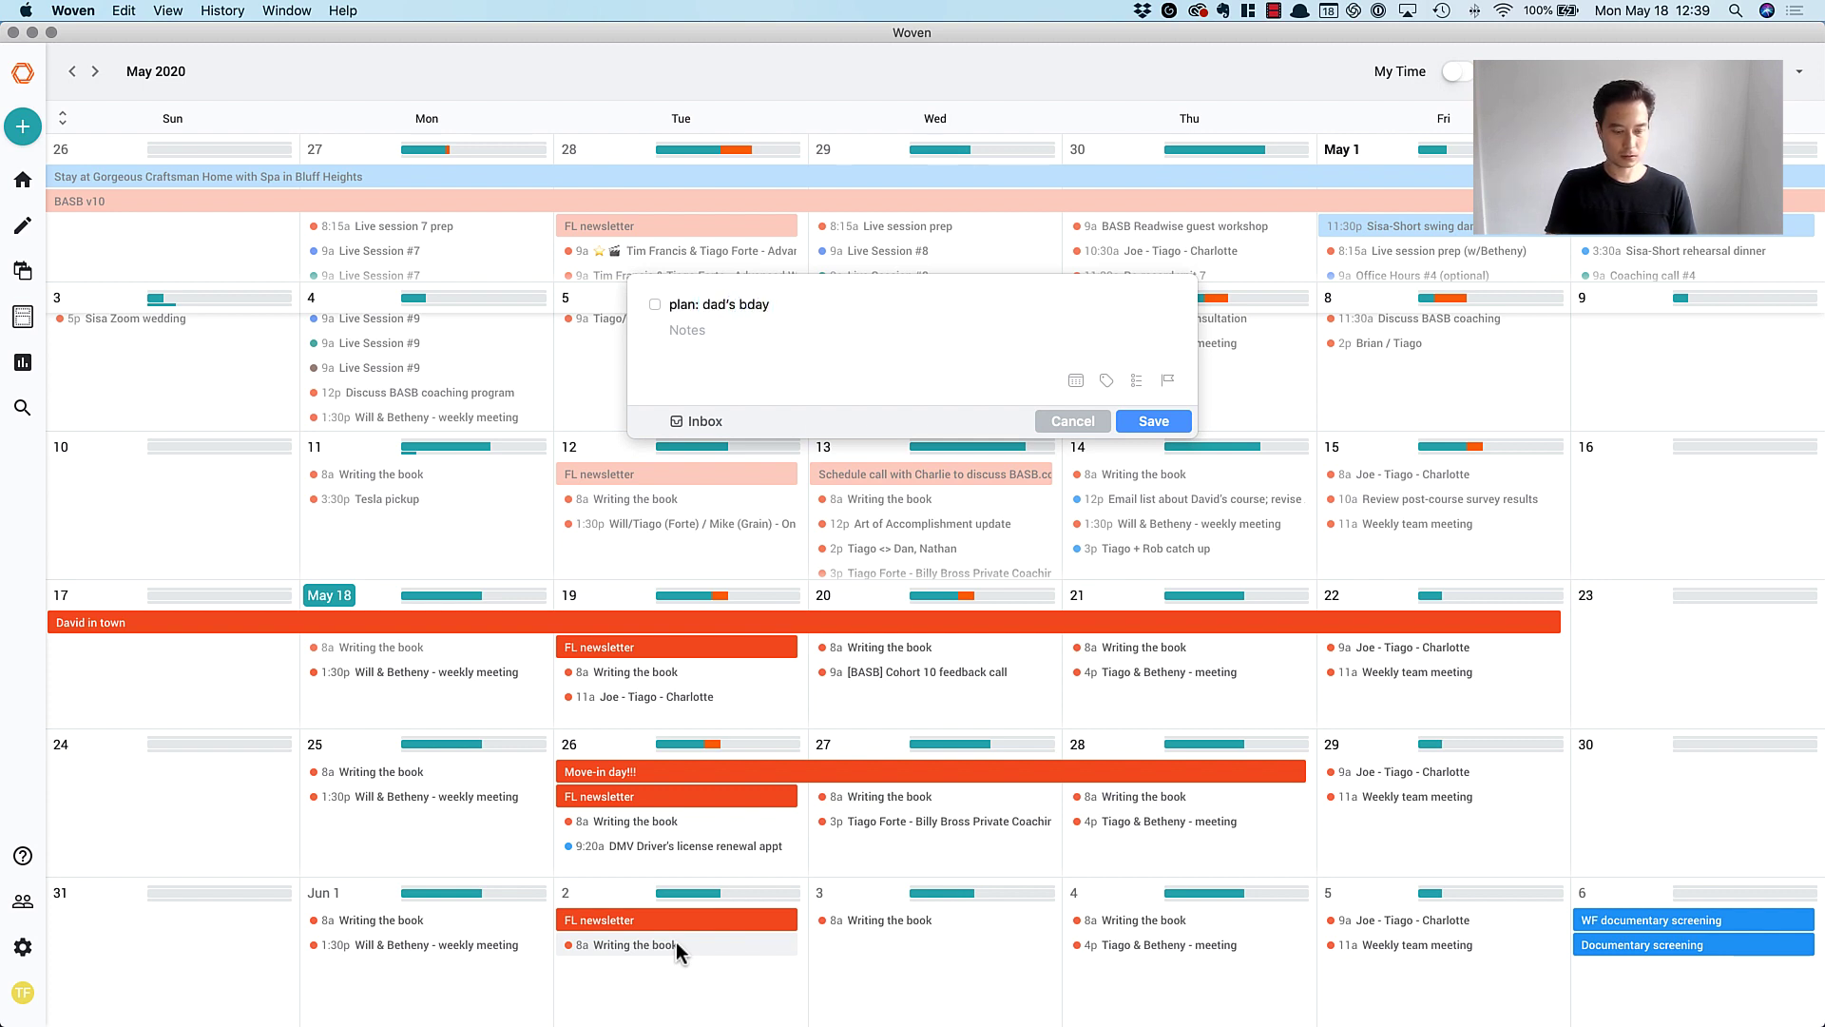
type("present")
key("Return")
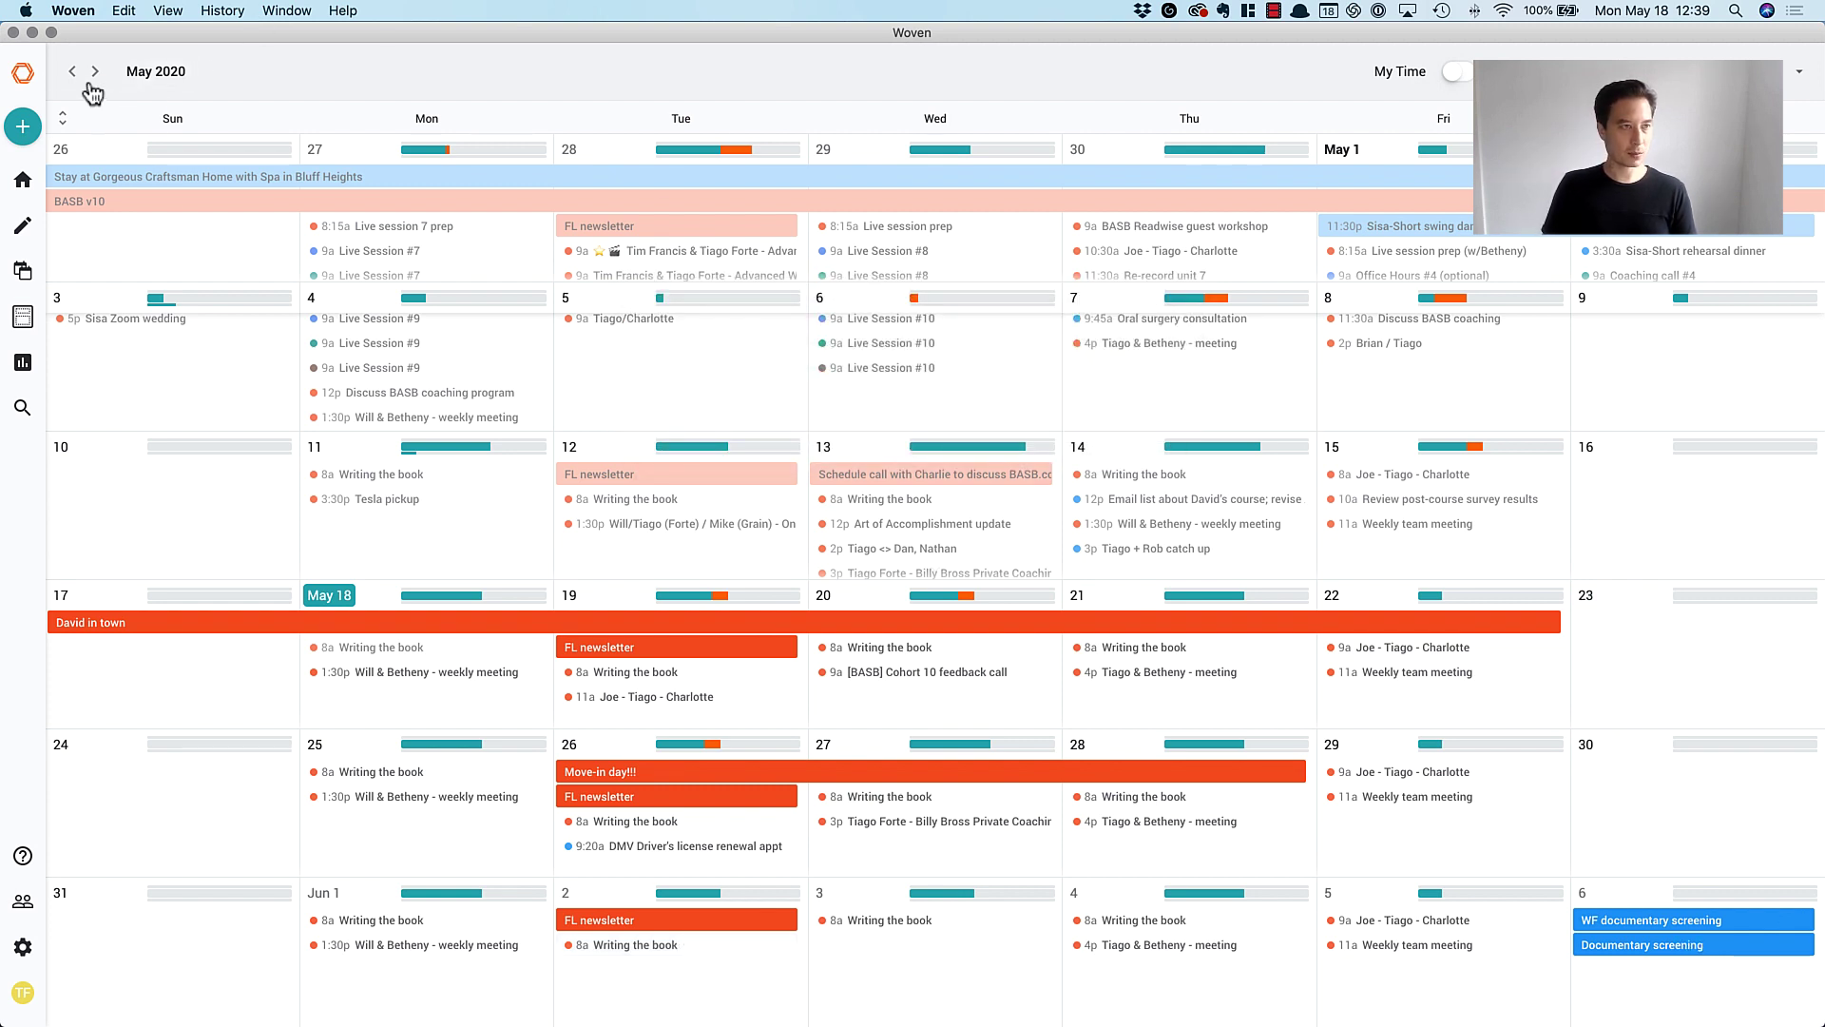
Cancel the June 19–22 Craft+Commerce event, then return the calendar to today
key("Right")
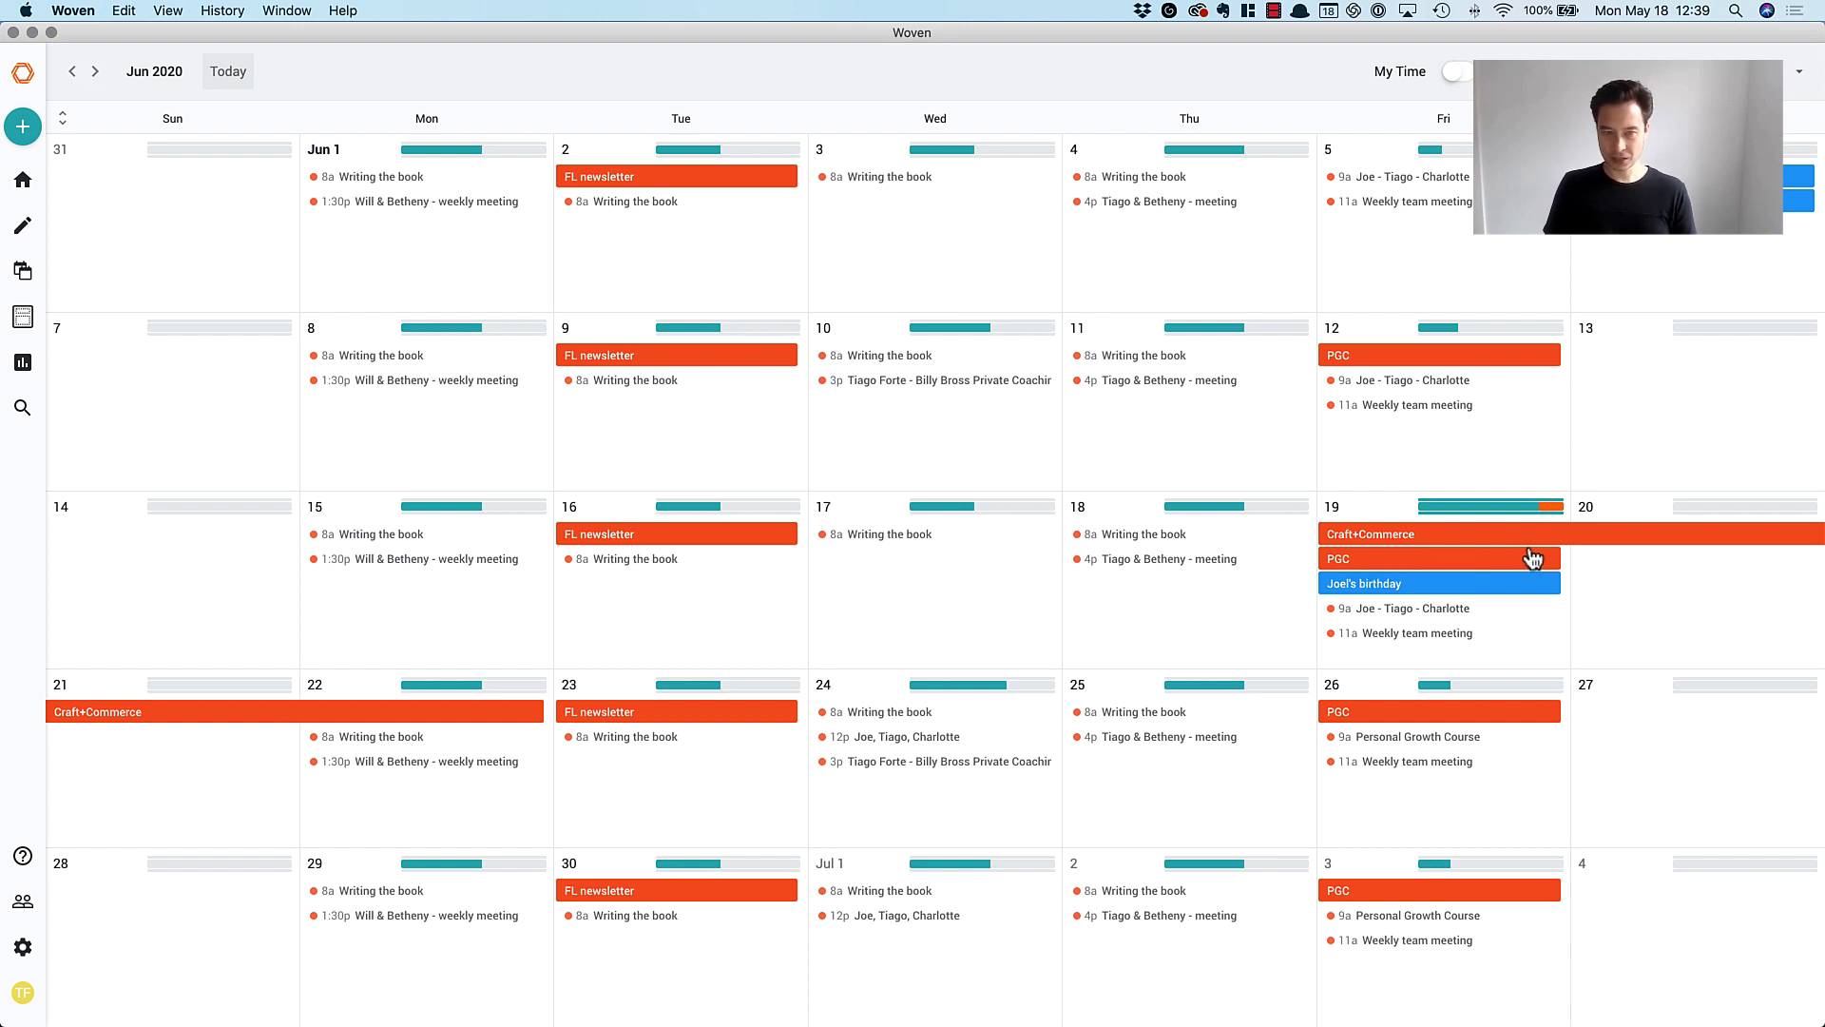
left_click(1381, 535)
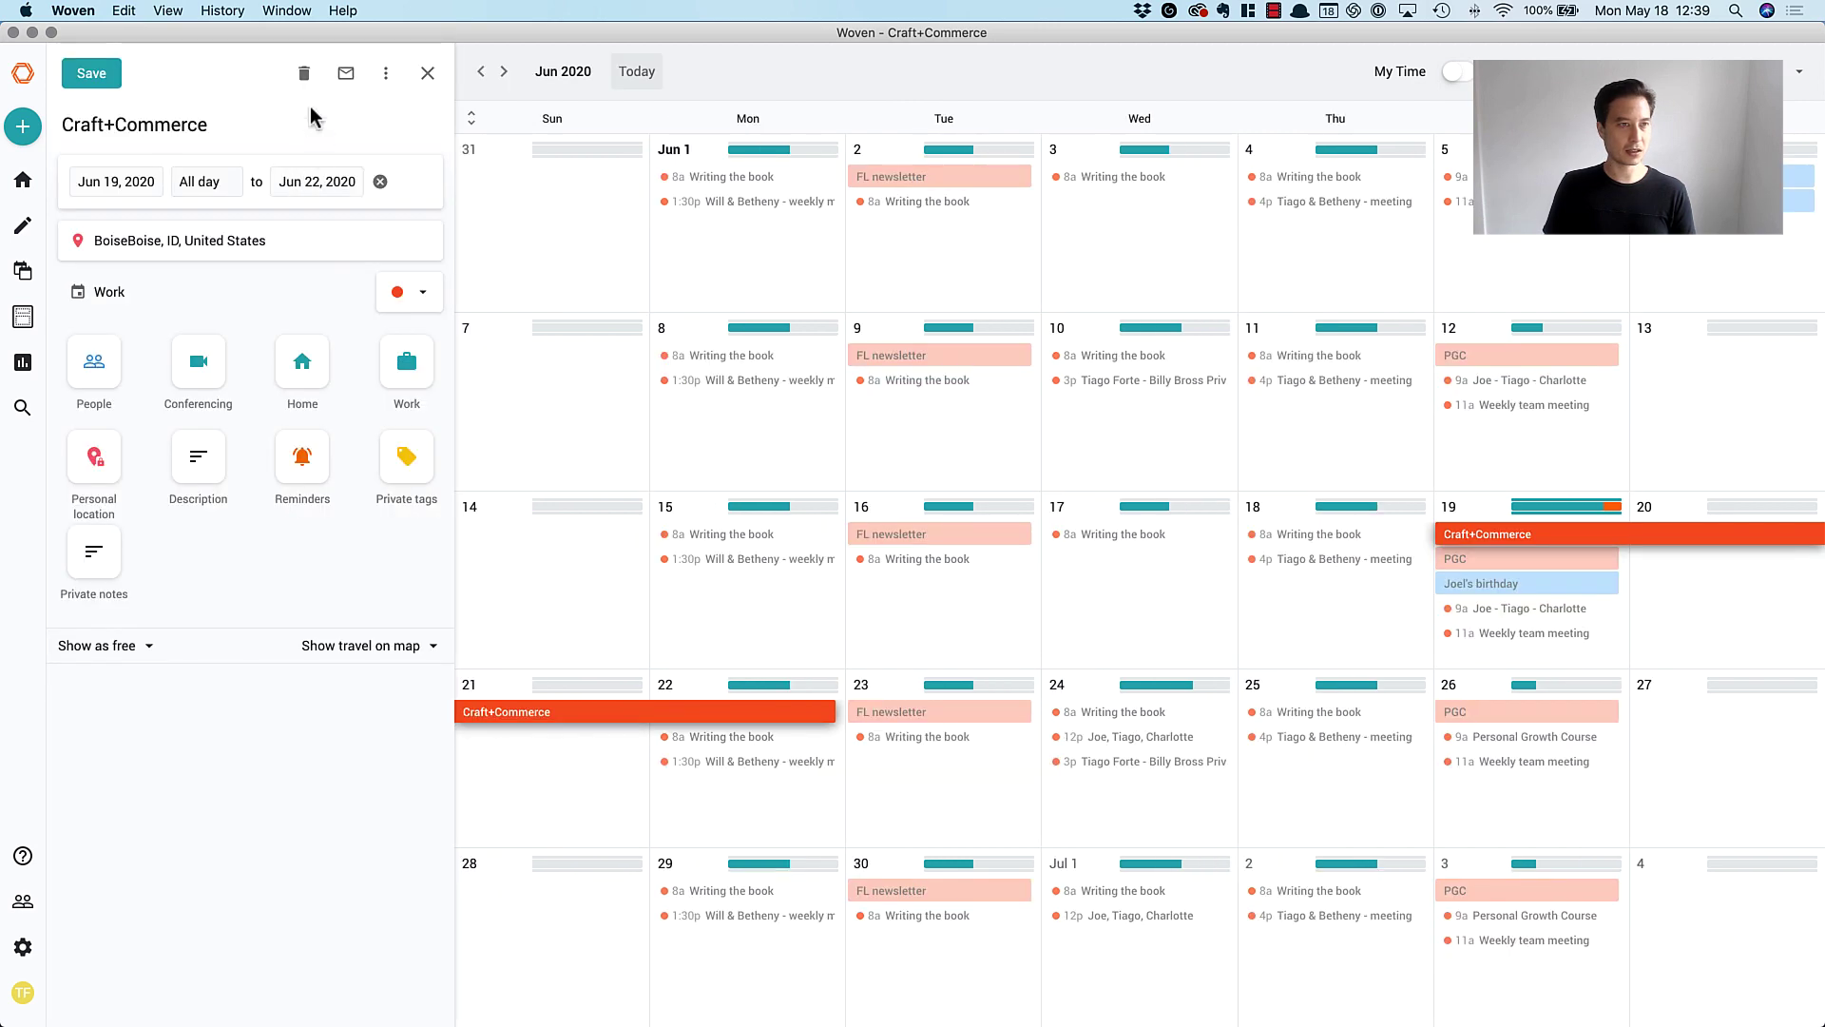
left_click(304, 75)
left_click(998, 570)
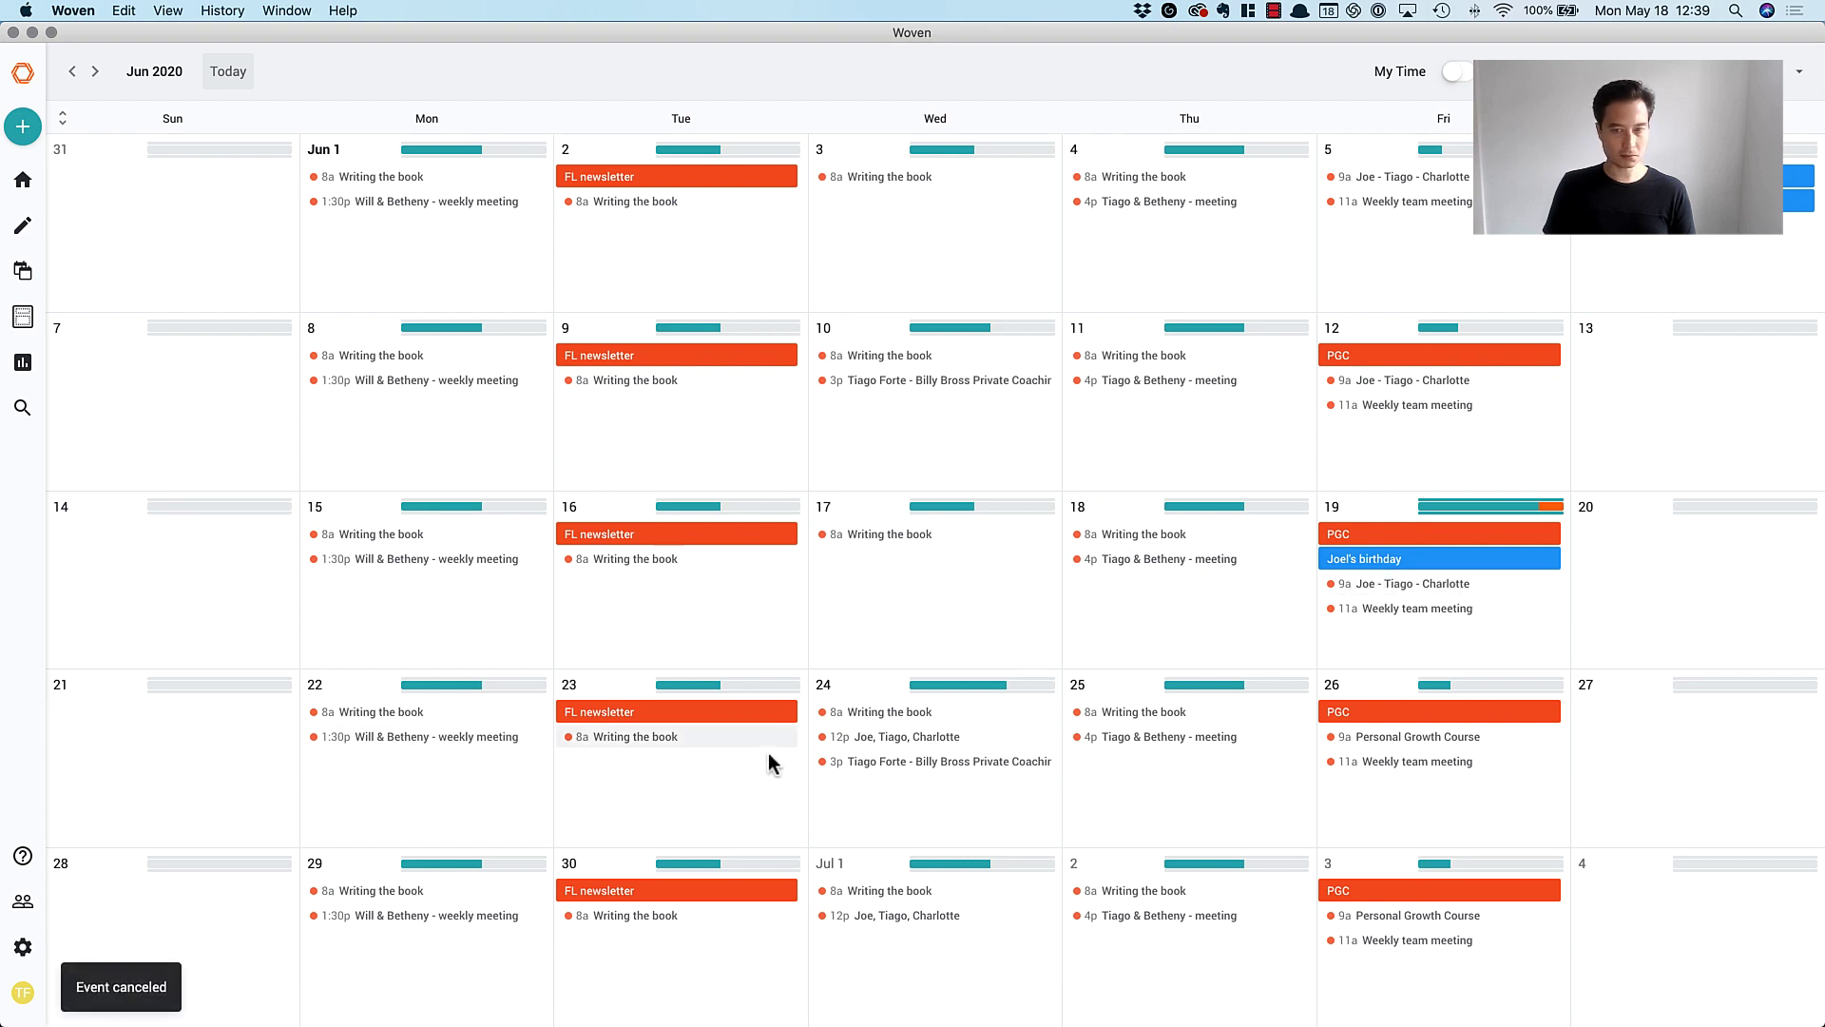
left_click(226, 72)
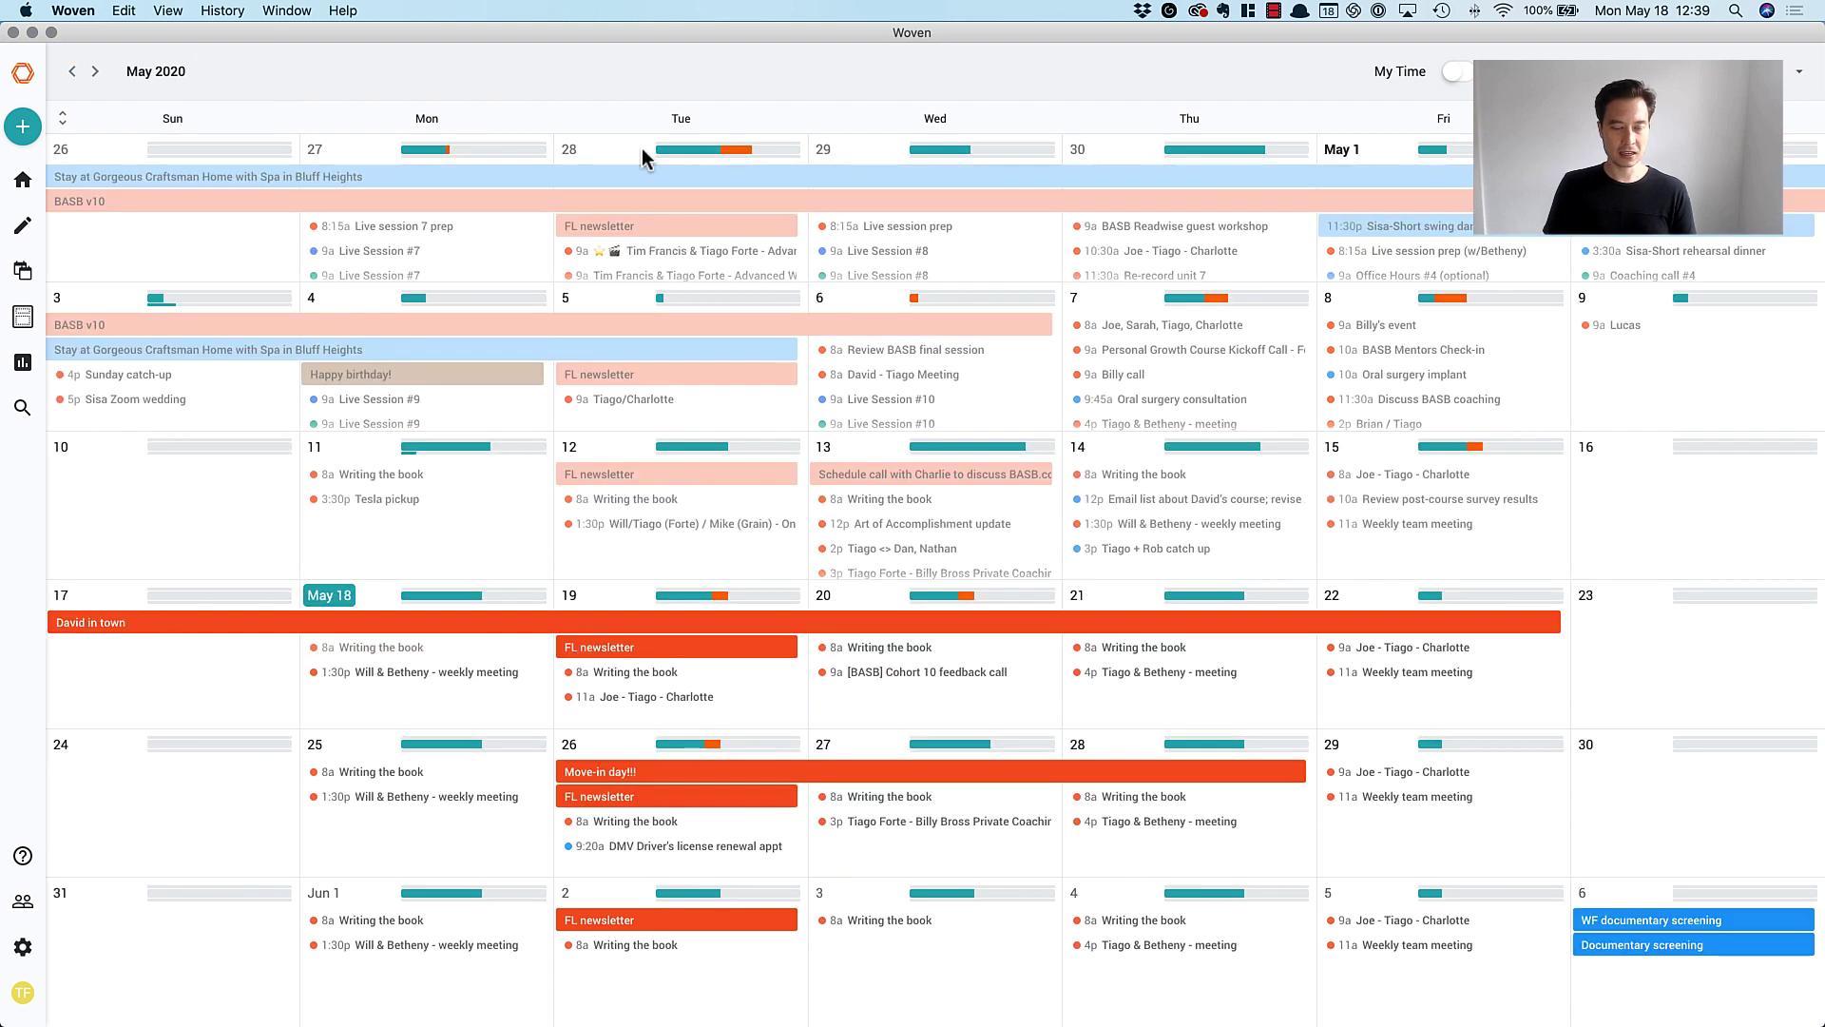
Bring the Stickies checklist forward and highlight the full '2. Calendar' line
key("super+Tab")
key("super+Tab")
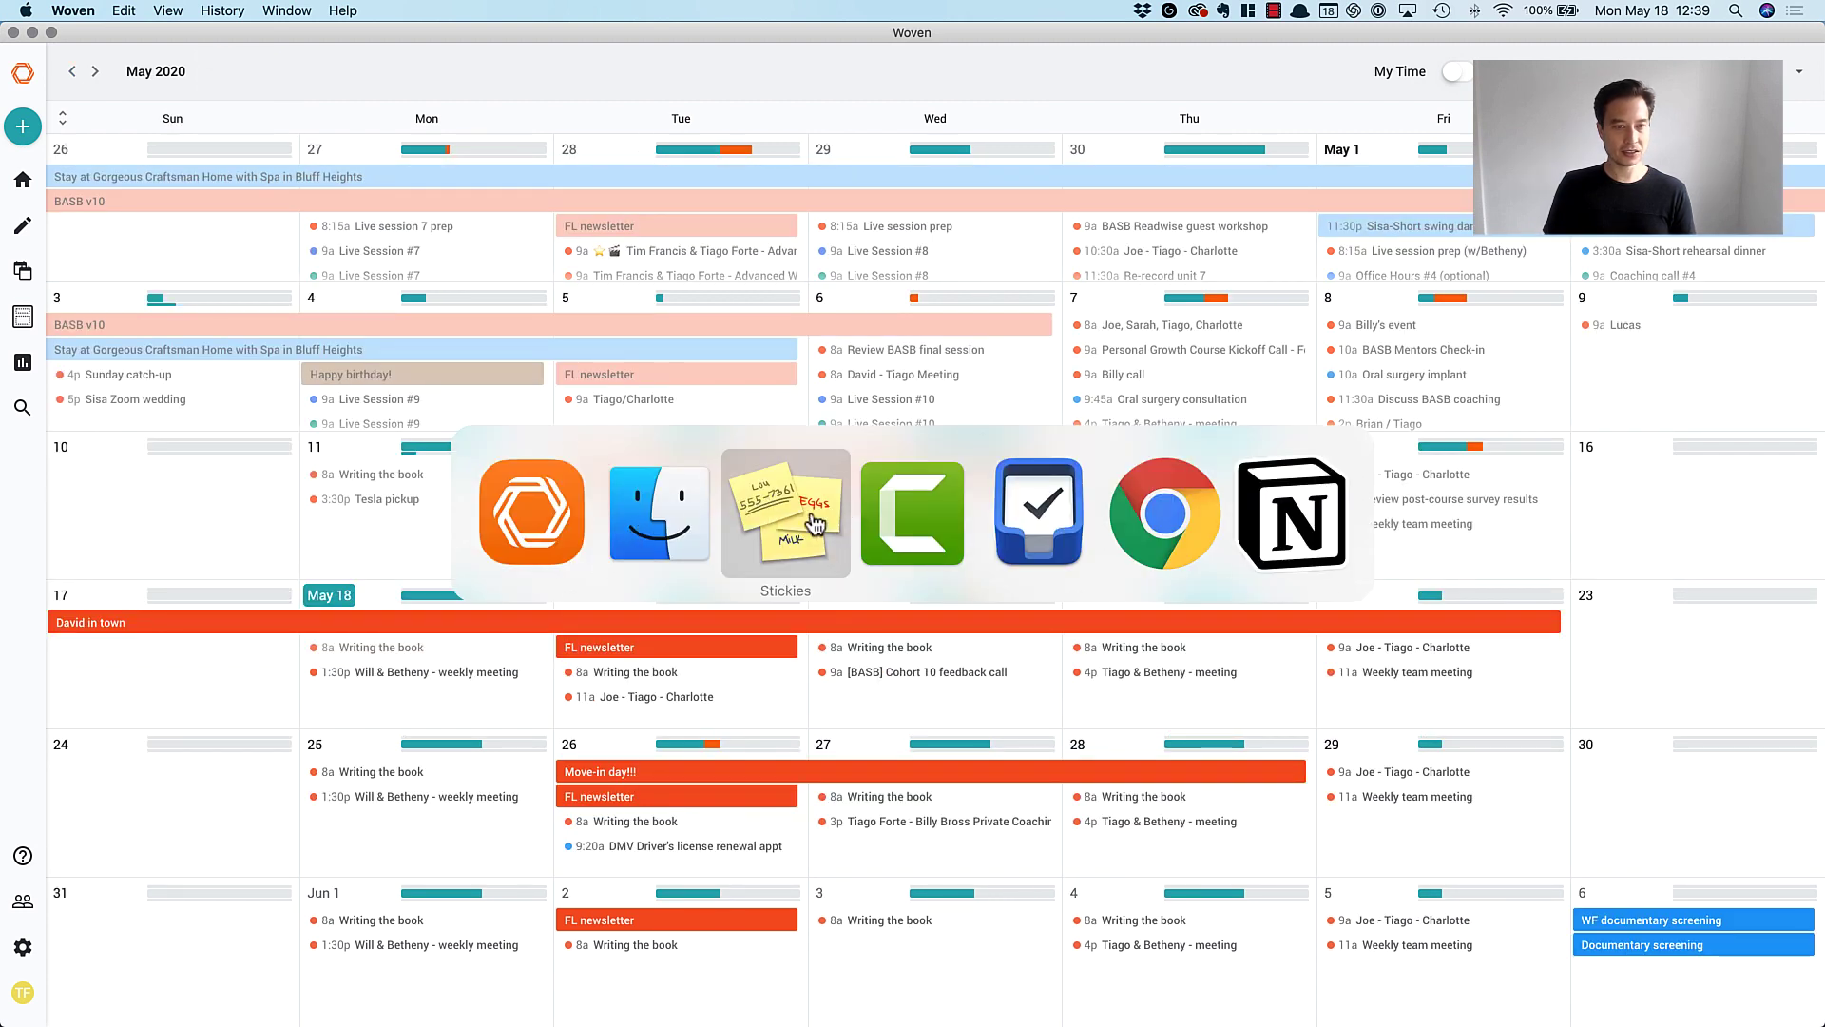
triple_click(169, 111)
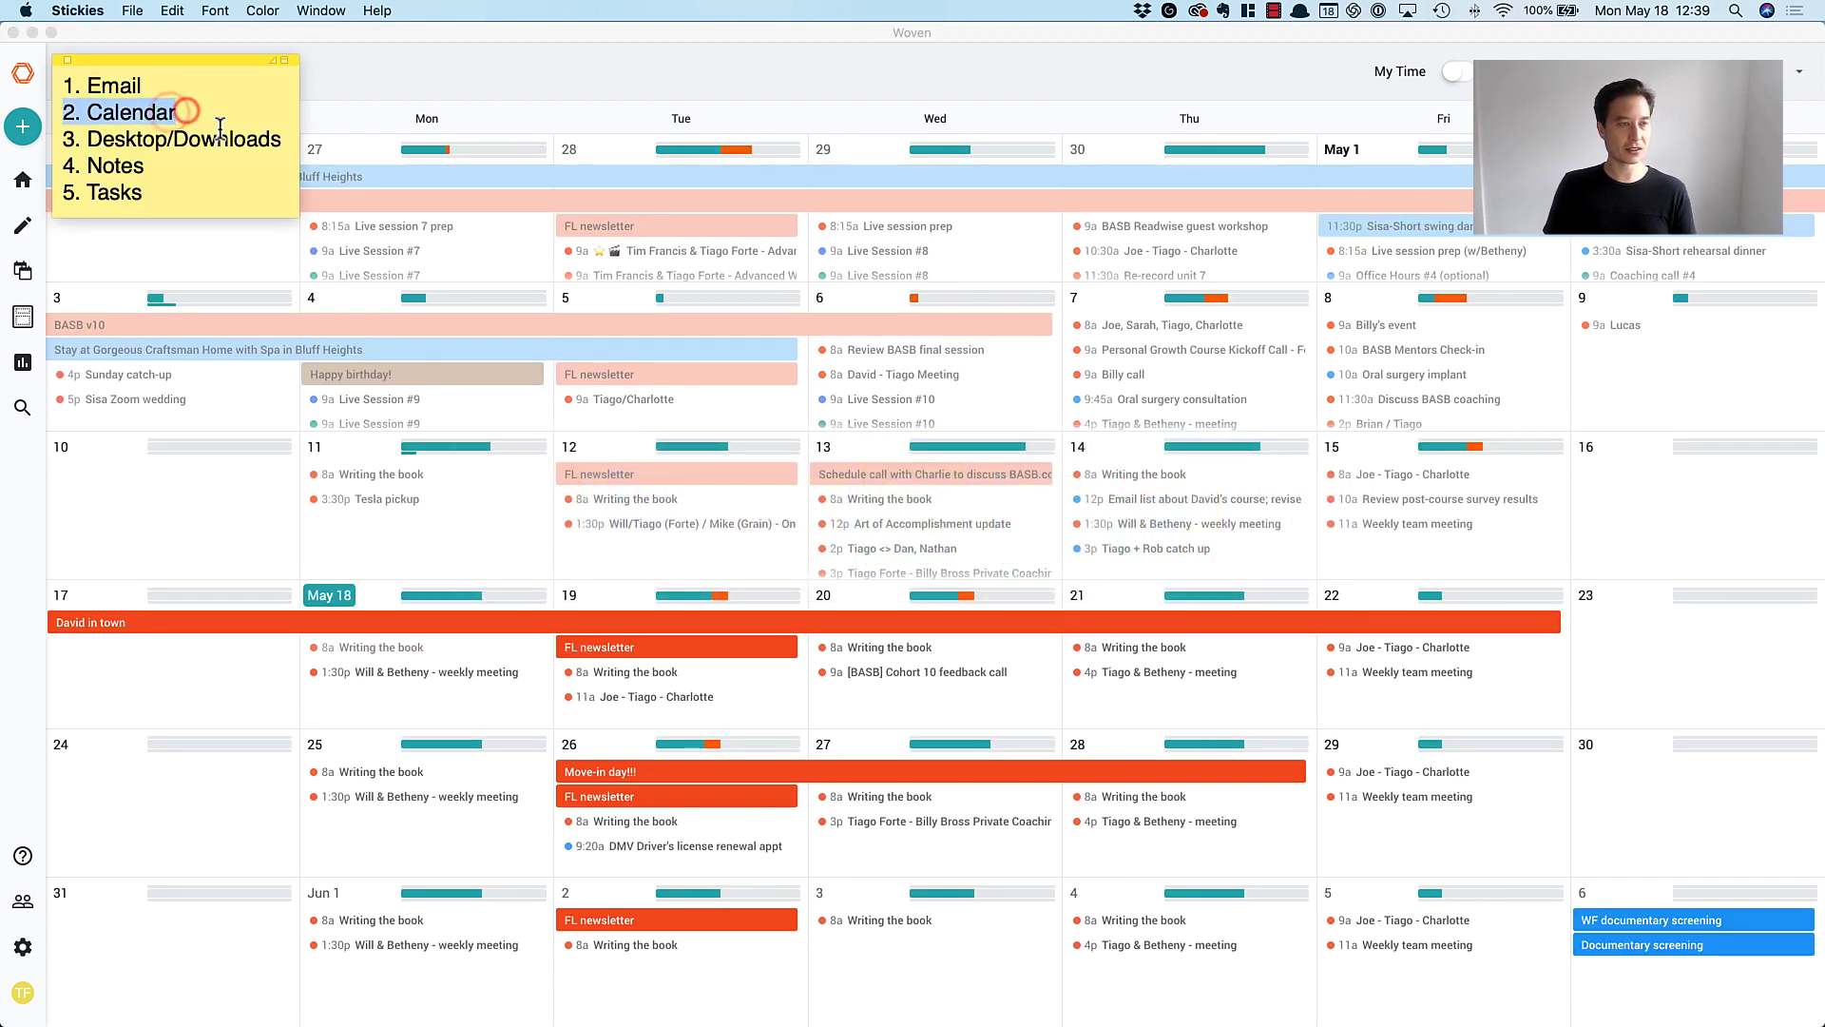